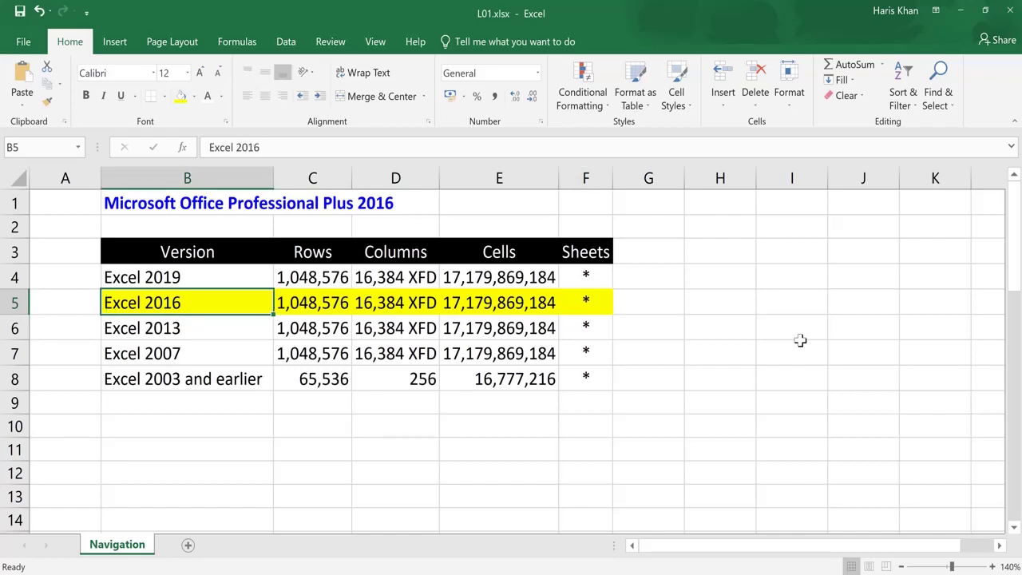
Move the selection from B5 up to the title in B1 and back down to the Excel 2016 cell B5.
key(Up)
key(Up)
key(Up)
key(Up)
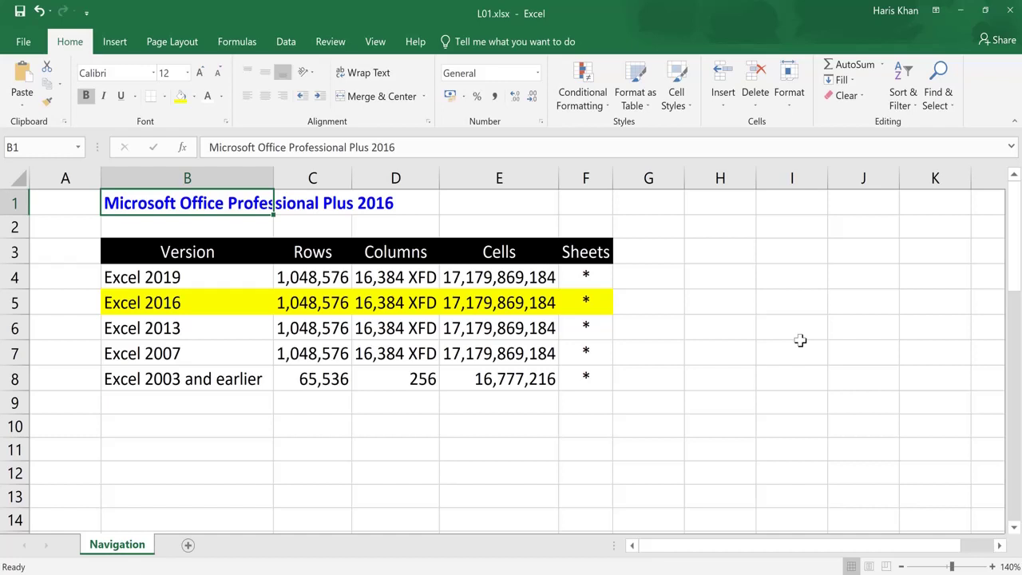
key(Down)
key(Down)
key(Down)
key(Down)
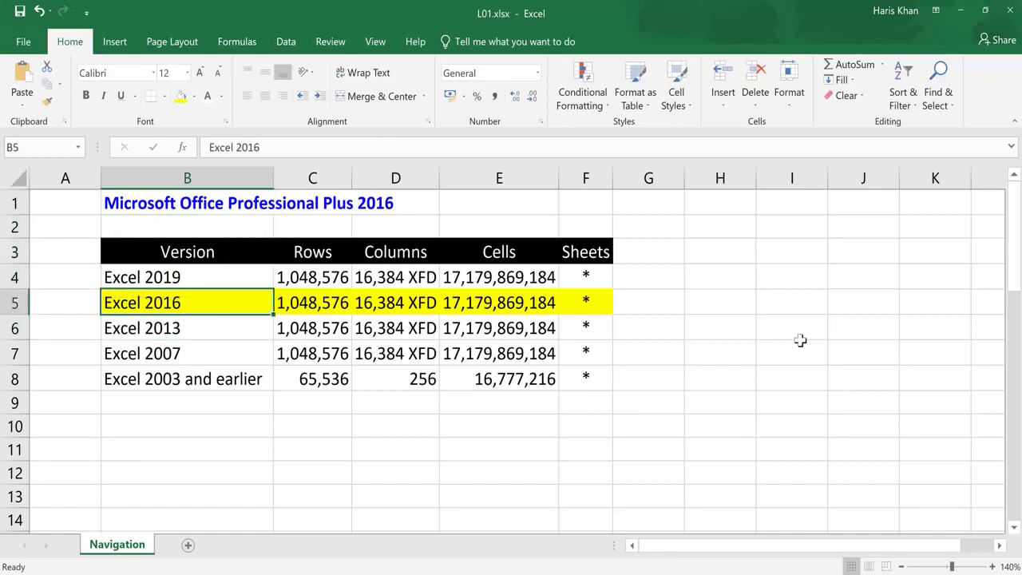
View the Office product version on the Account page and return to the worksheet.
click(23, 44)
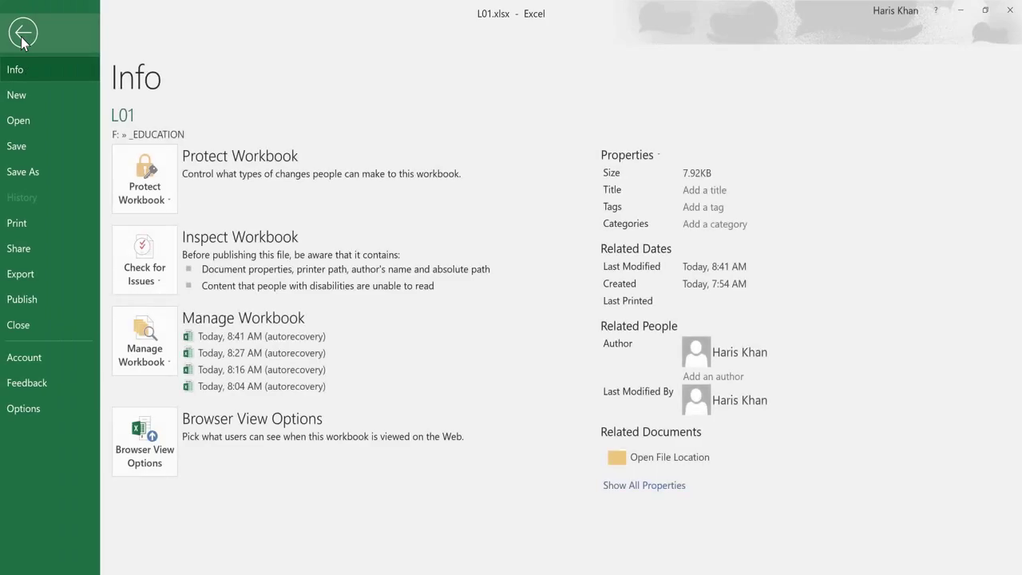
click(28, 358)
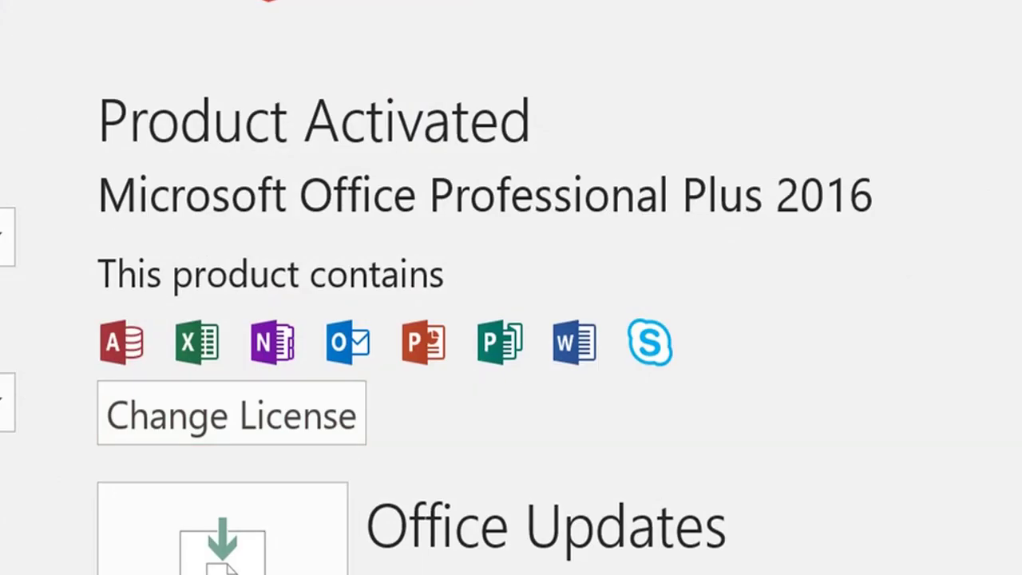
click(23, 32)
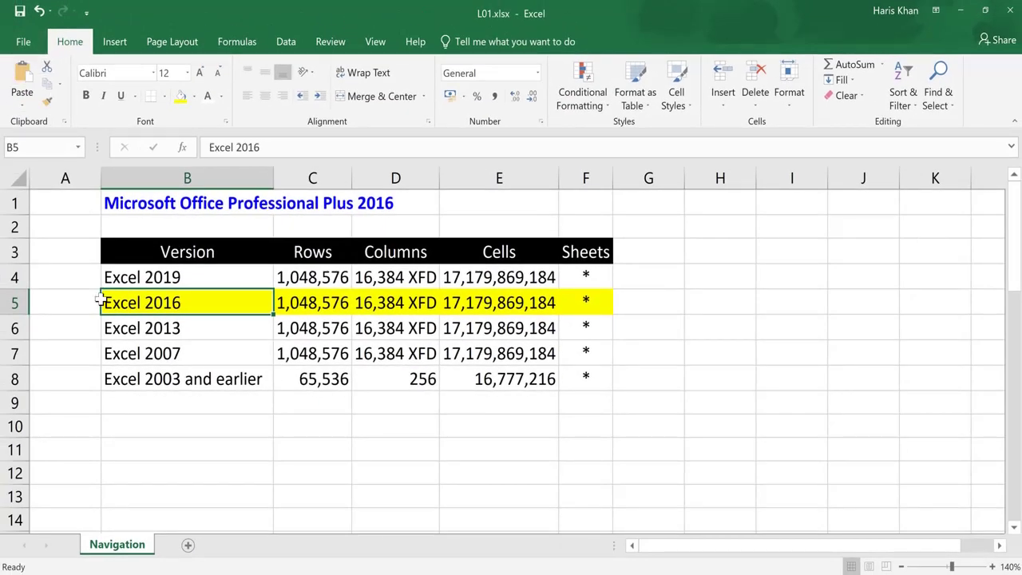
Move to A9, jump to the last row of column A, and jump back to A1.
key(Left)
key(Right)
key(Left)
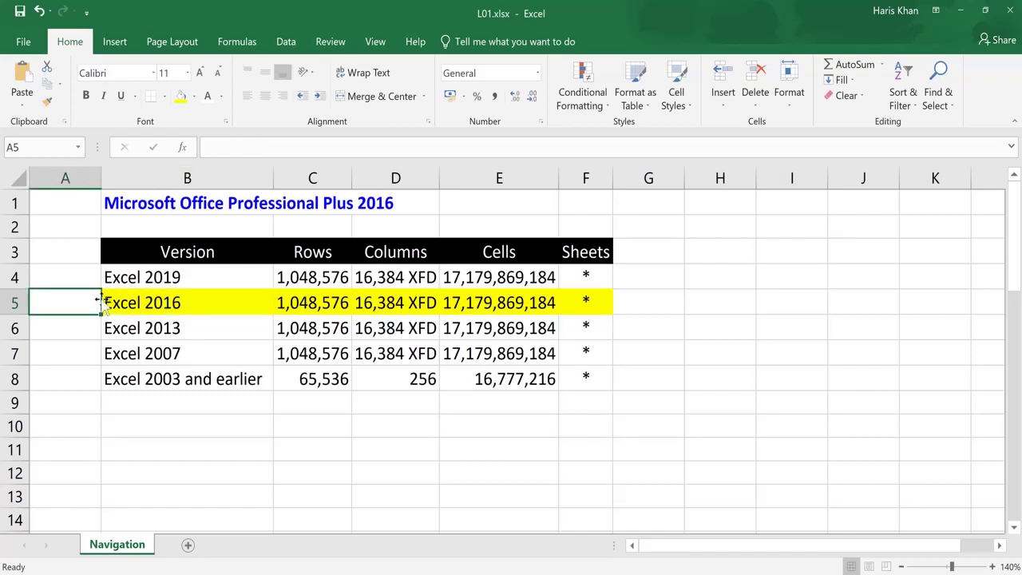
key(Down)
key(Down)
key(Down)
key(Down)
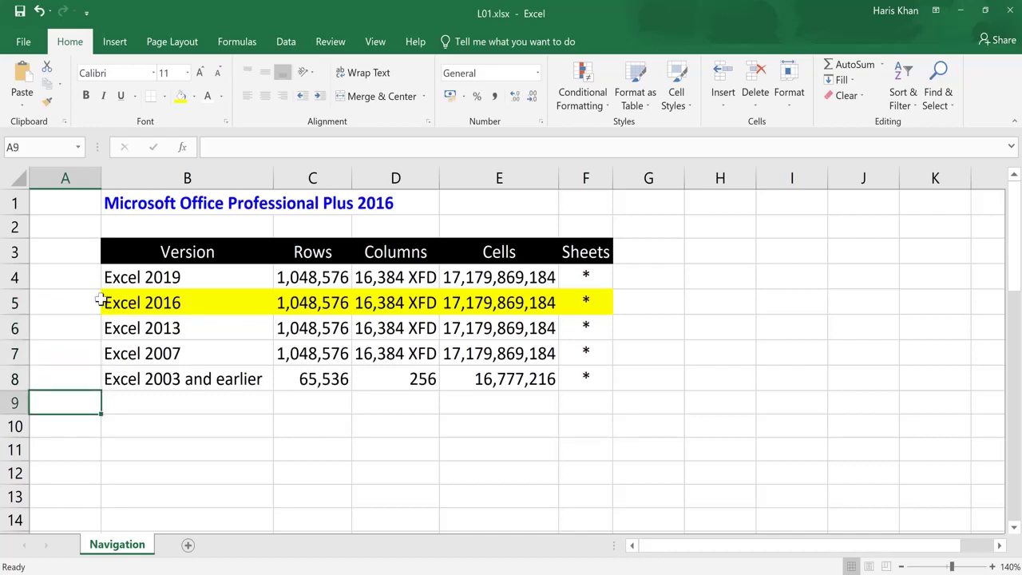
key(ctrl+Down)
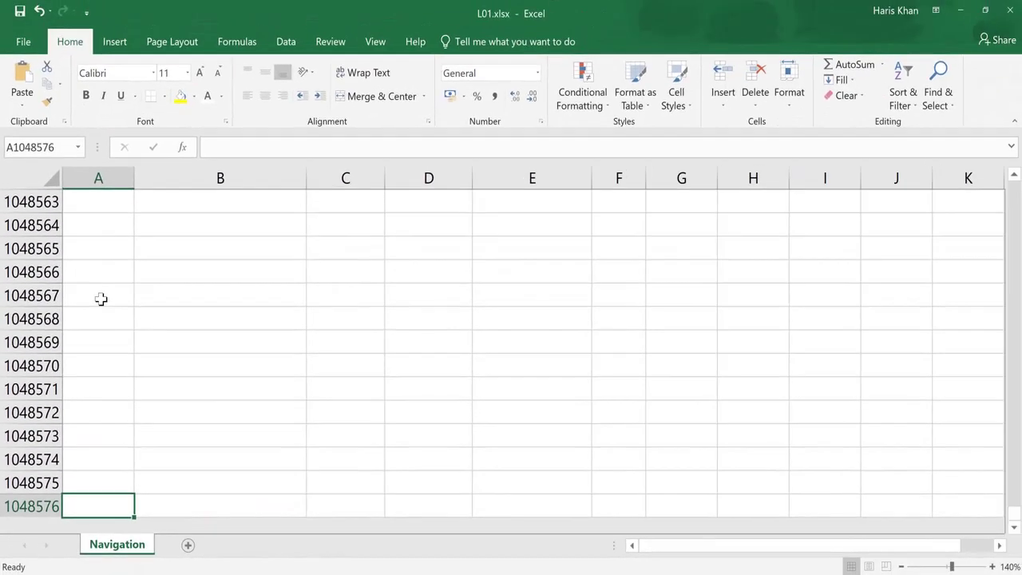
key(ctrl+Up)
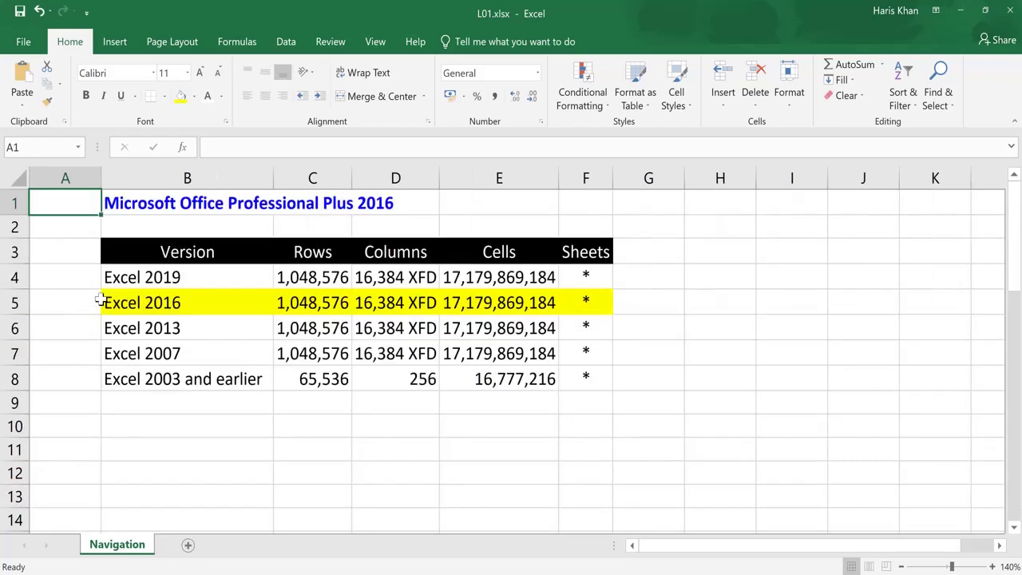
Step down column A from A1 to A9 and jump to the worksheet's last row again.
key(Down)
key(Down)
key(Down)
key(Down)
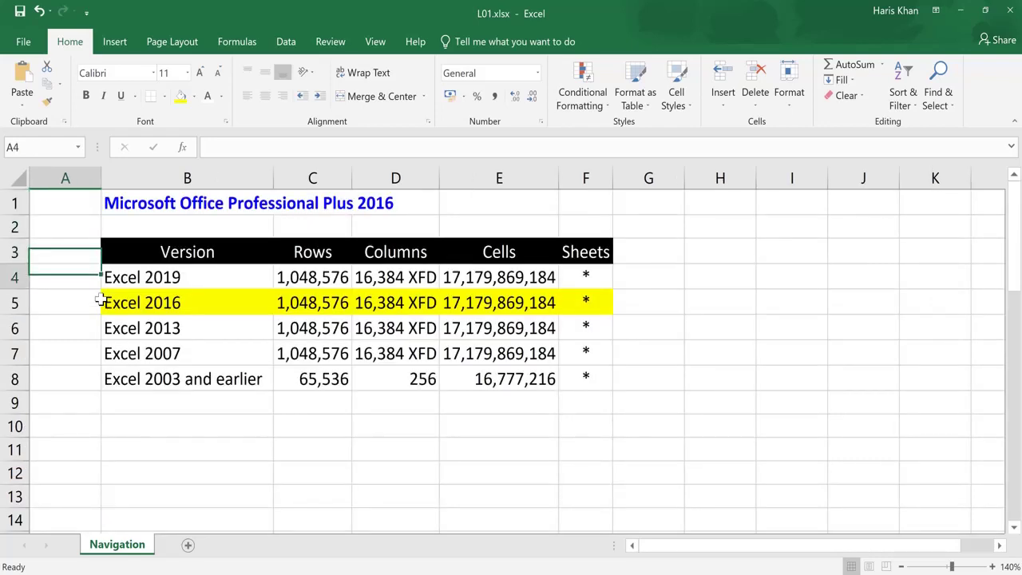
key(Down)
key(Down)
key(Down)
key(Down)
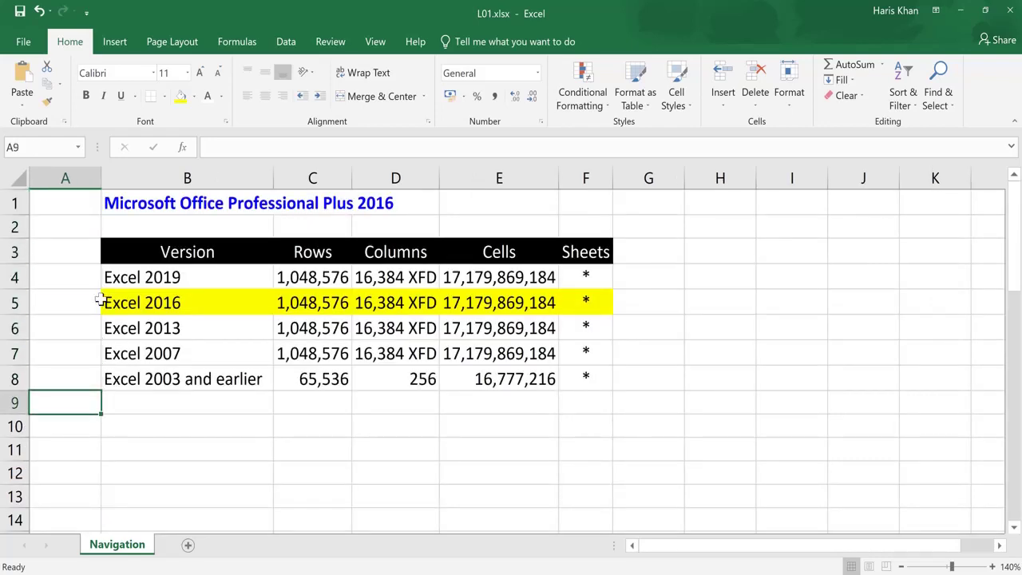
key(ctrl+Down)
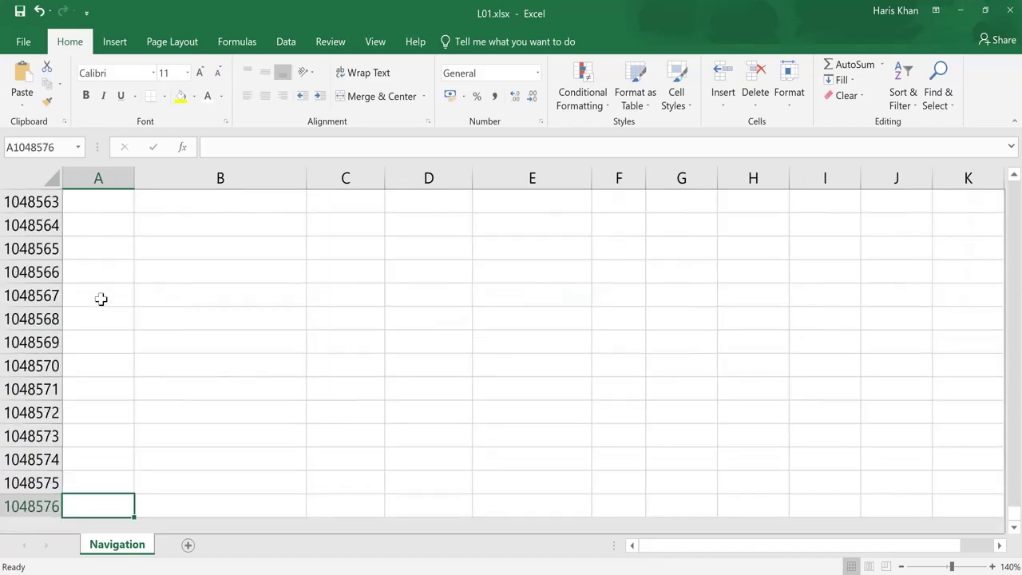
Return from the last row to the top of column A and select the Excel 2016 cell B5.
key(ctrl+Up)
key(Down)
key(Down)
key(Down)
key(Down)
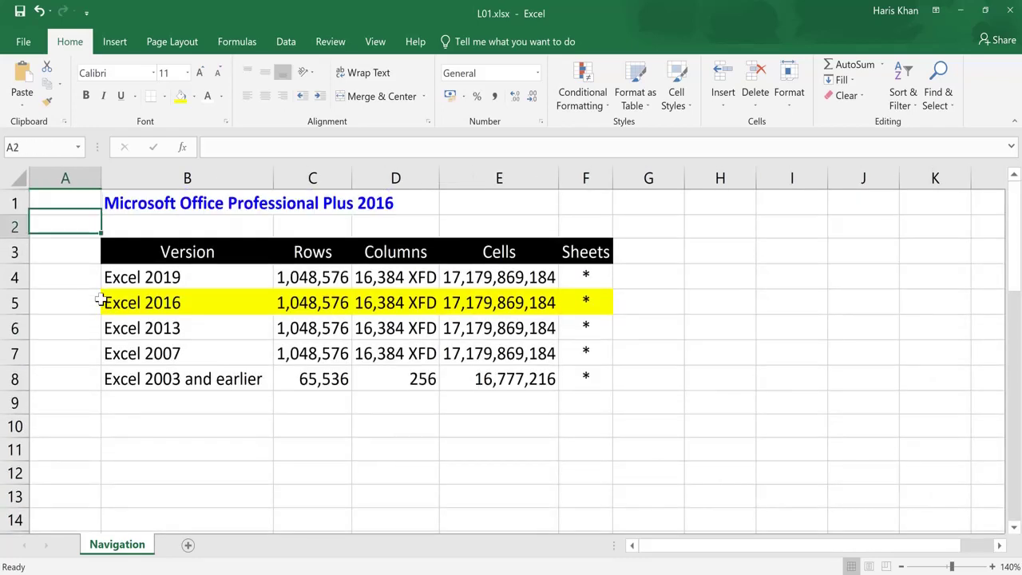
key(Right)
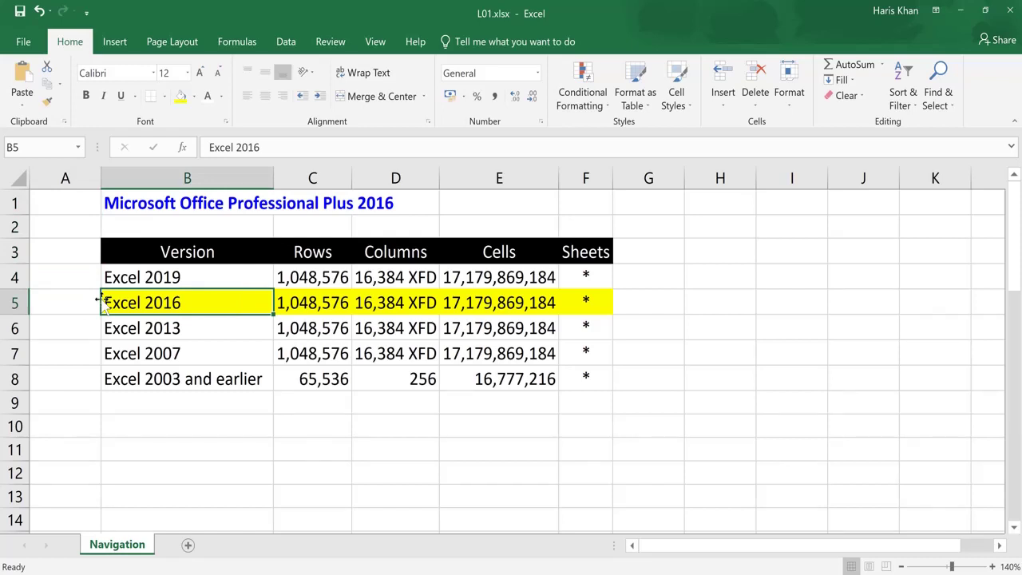
Move through C1 to H1 and jump to the last column of row 1.
key(Right)
key(Up)
key(Up)
key(Up)
key(Up)
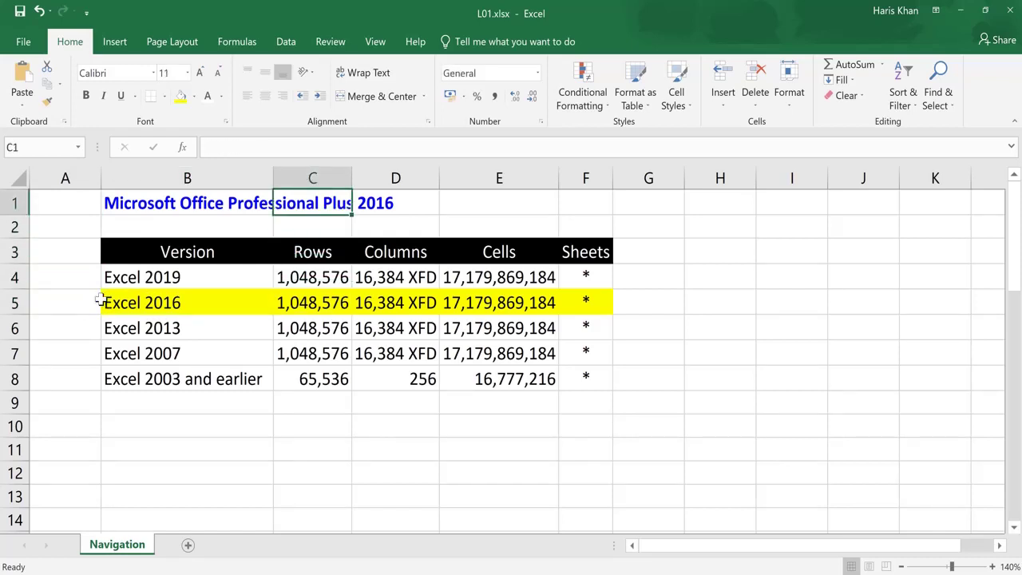
key(Right)
key(Right)
key(Right)
key(Right)
key(Right)
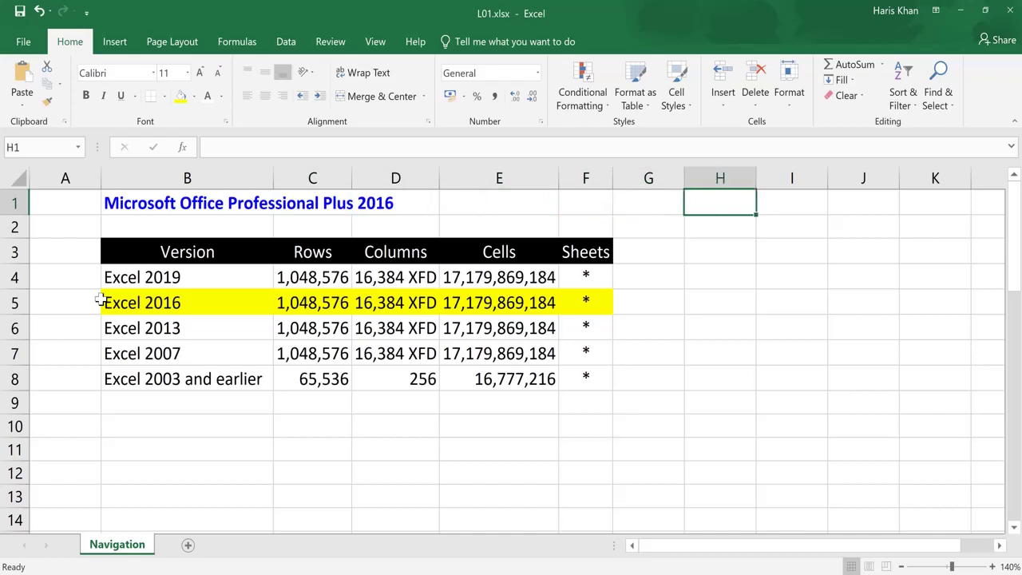
key(ctrl+Right)
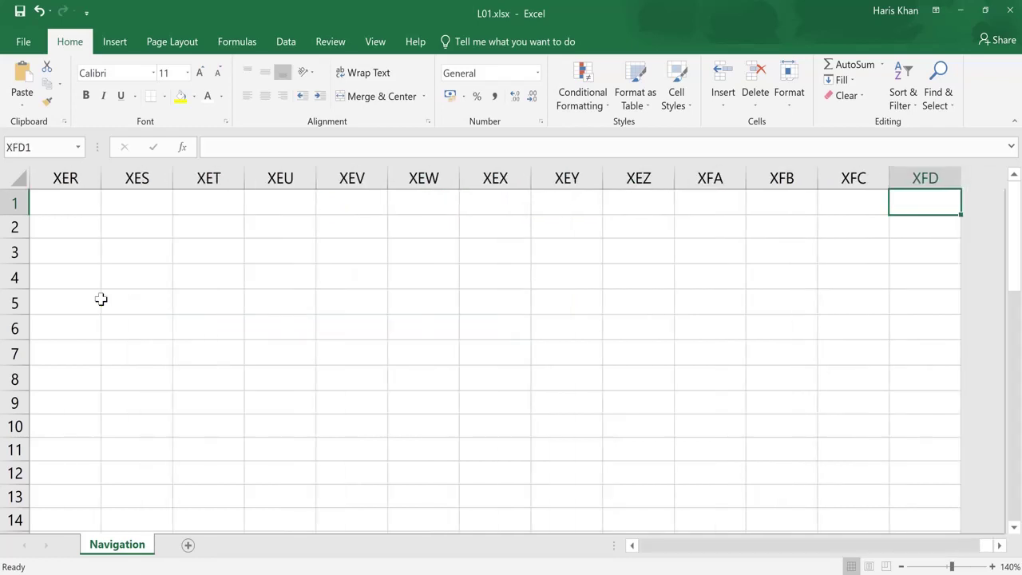
Return to cell A1 and move to the Columns entry of the Excel 2016 row in D5.
key(ctrl+Home)
key(Down)
key(Down)
key(Down)
key(Down)
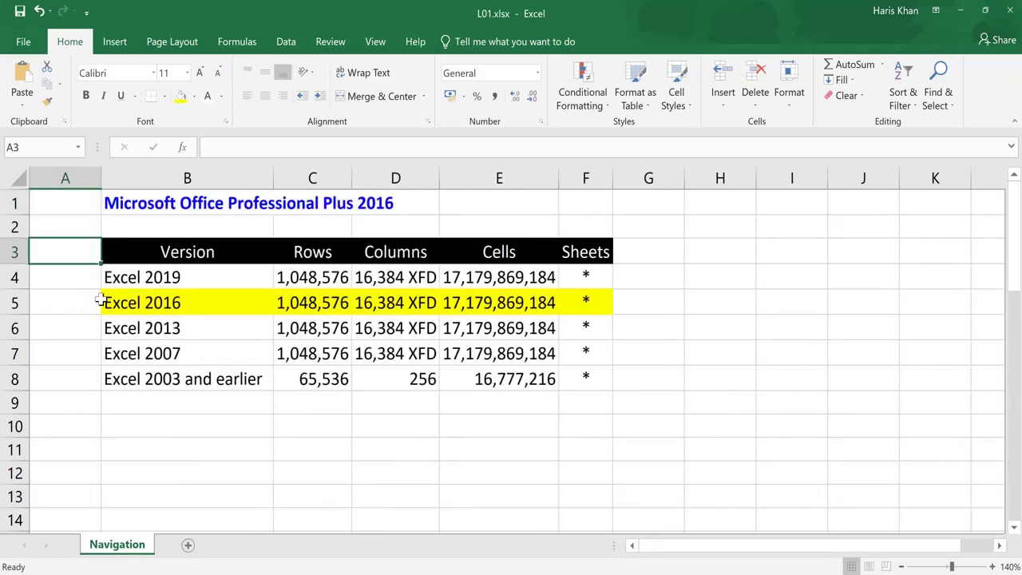
key(Right)
key(Right)
key(Right)
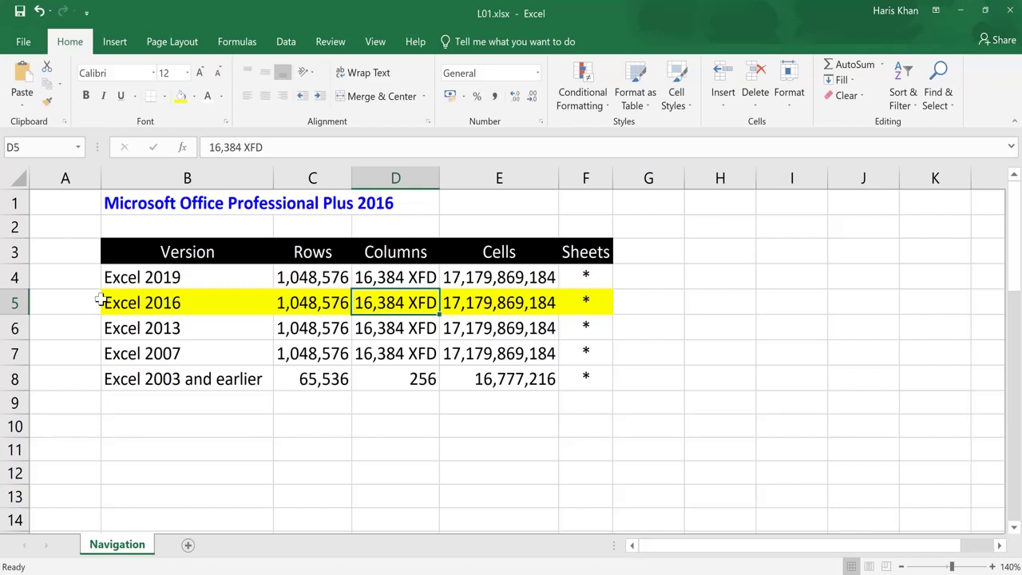
Inspect the Rows and Columns entries of the Excel 2016 row and the Cells formula in E5.
key(Left)
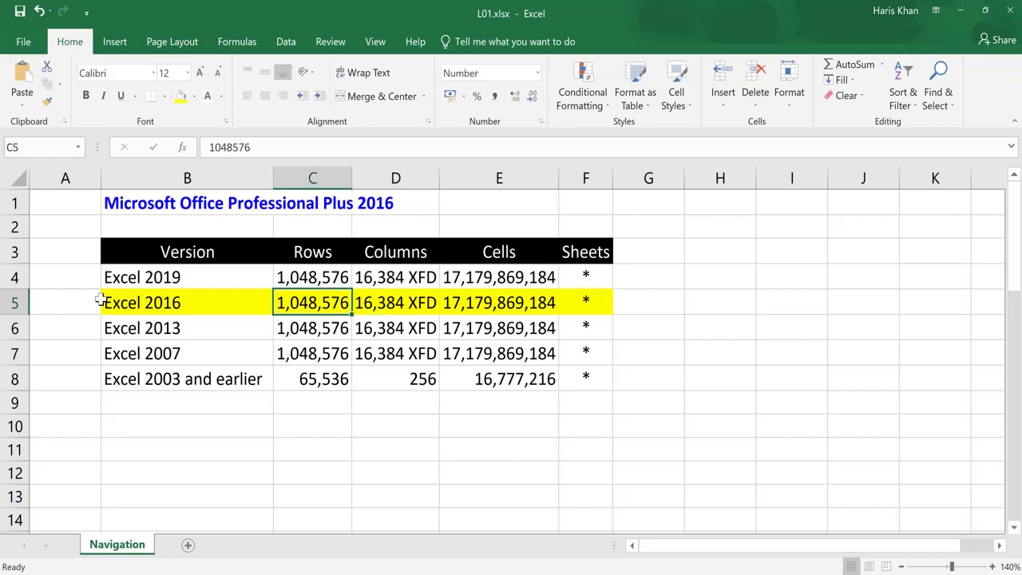
key(Right)
key(Left)
key(Right)
key(Right)
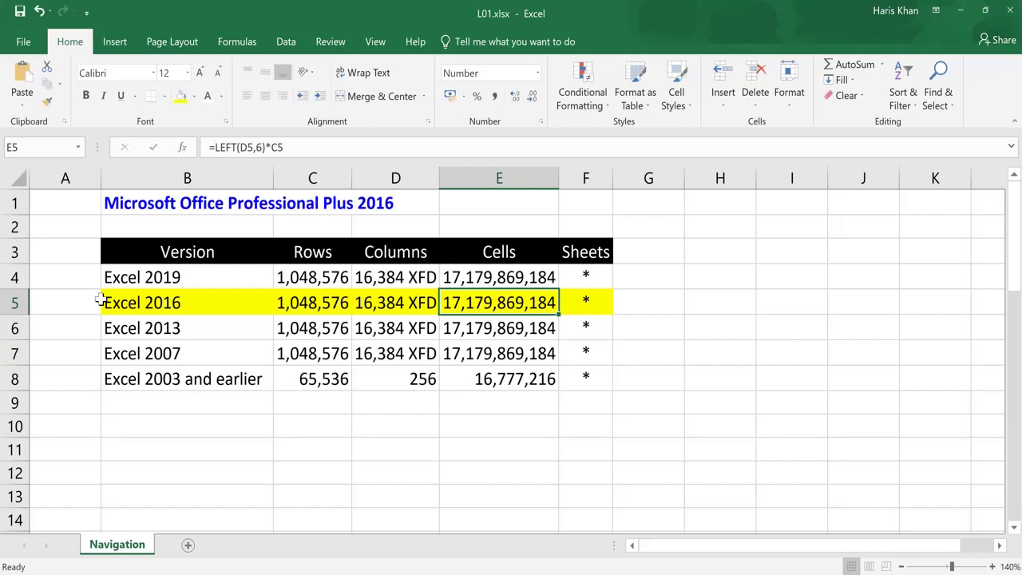
Select the empty cells B10 and E10 below the table, ending on B10.
click(128, 426)
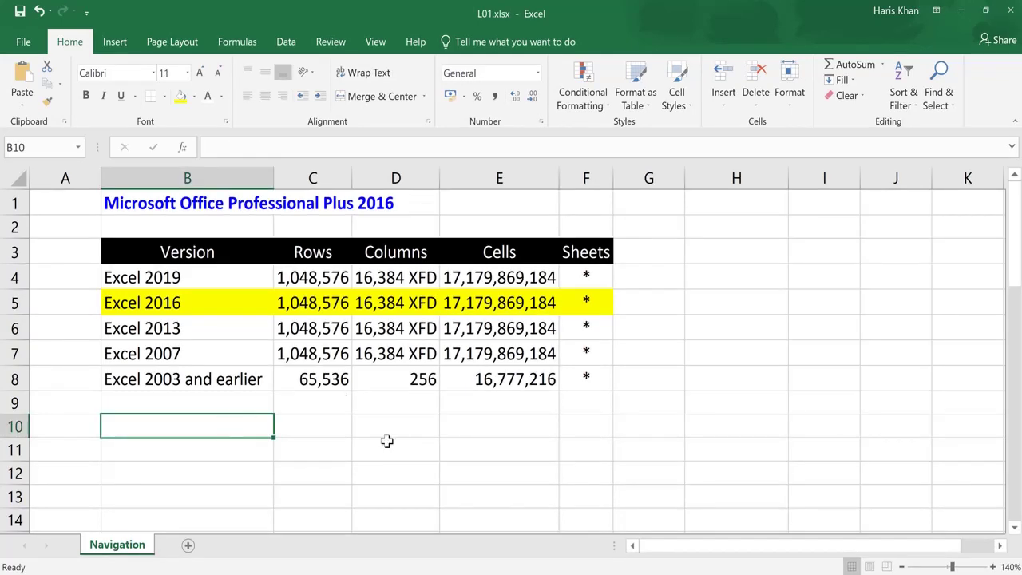
click(502, 424)
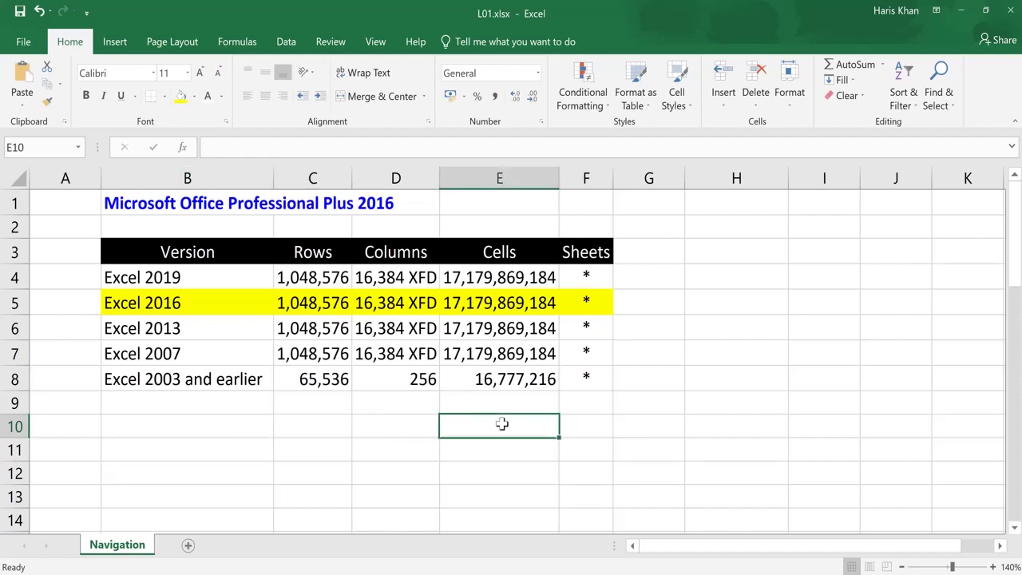
click(228, 427)
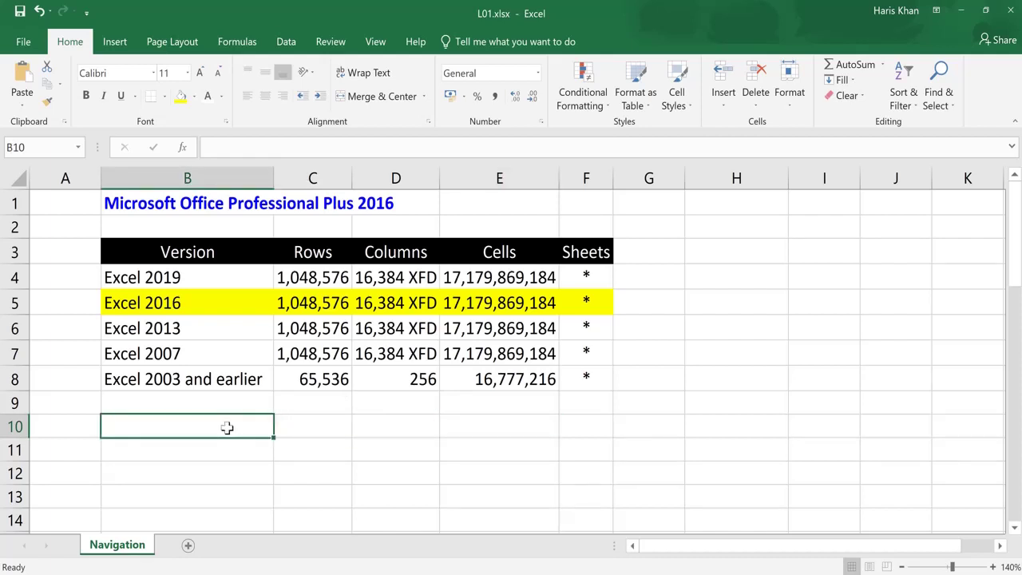
Move down column B from B10 to B30, past the picture of the arrow keys.
key(Down)
key(Down)
key(Down)
key(Down)
key(Down)
key(Down)
key(Down)
key(Down)
key(Down)
key(Down)
key(Down)
key(Down)
key(Down)
key(Down)
key(Down)
key(Down)
key(Down)
key(Down)
key(Down)
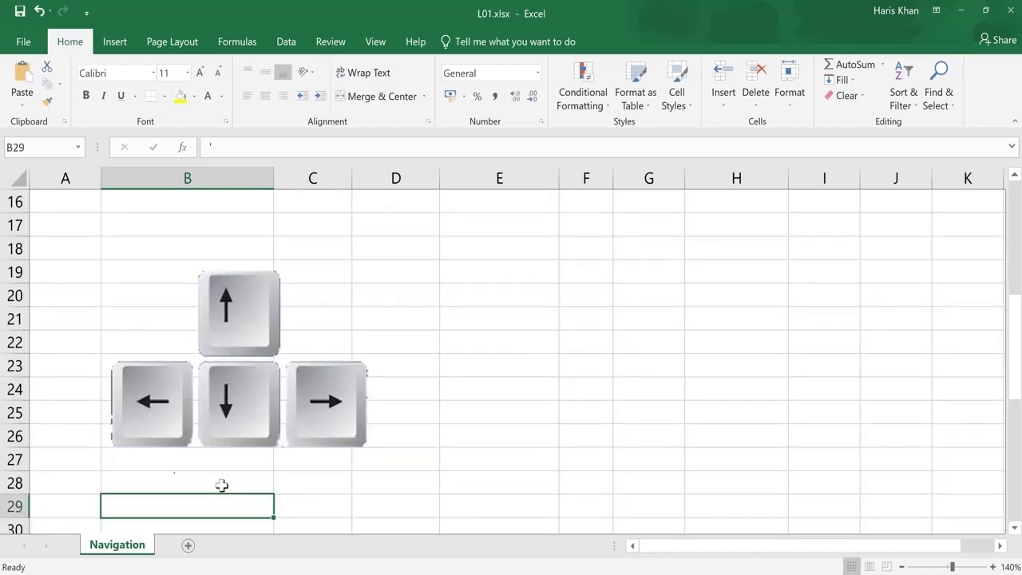
scroll(222, 485, down, 1)
key(Down)
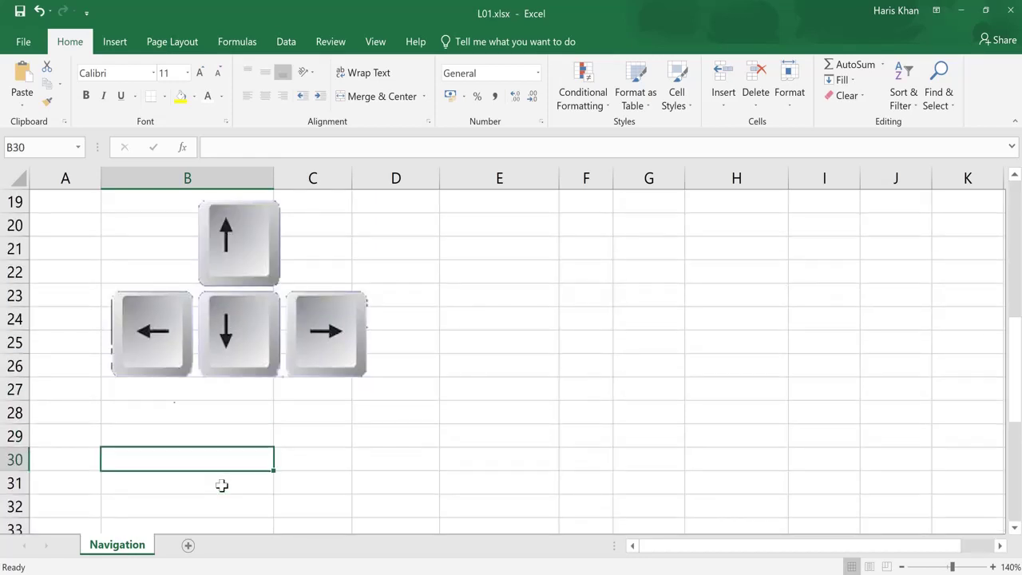
Move the selection one cell at a time in all four directions around B29, ending on B29.
key(Right)
key(Up)
key(Left)
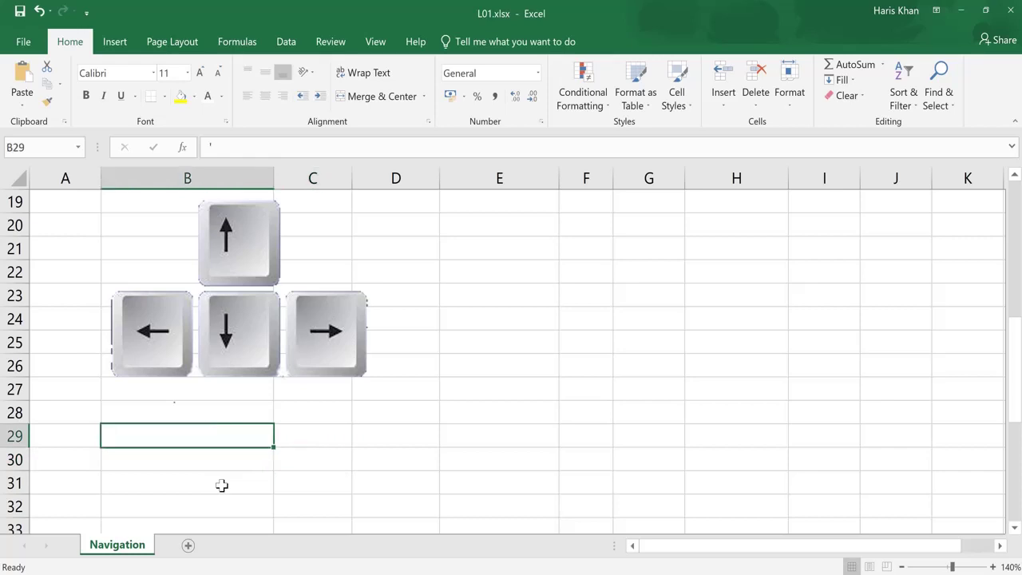
key(Down)
key(Up)
key(Up)
key(Down)
key(Right)
key(Left)
Select row 28 below the arrow-key picture, then page one screen down and one screen back up.
scroll(387, 410, down, 1)
scroll(387, 411, down, 2)
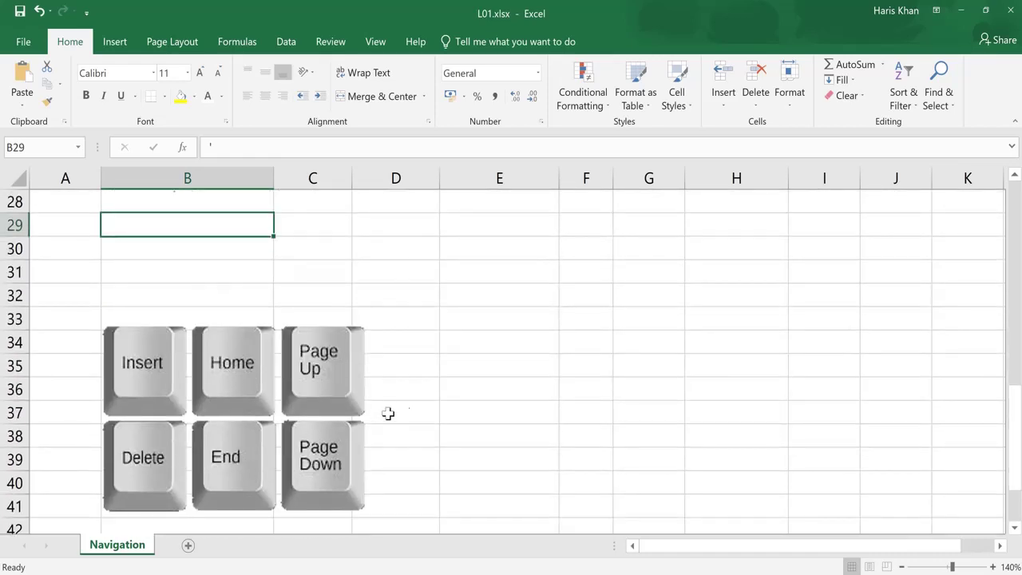
click(15, 201)
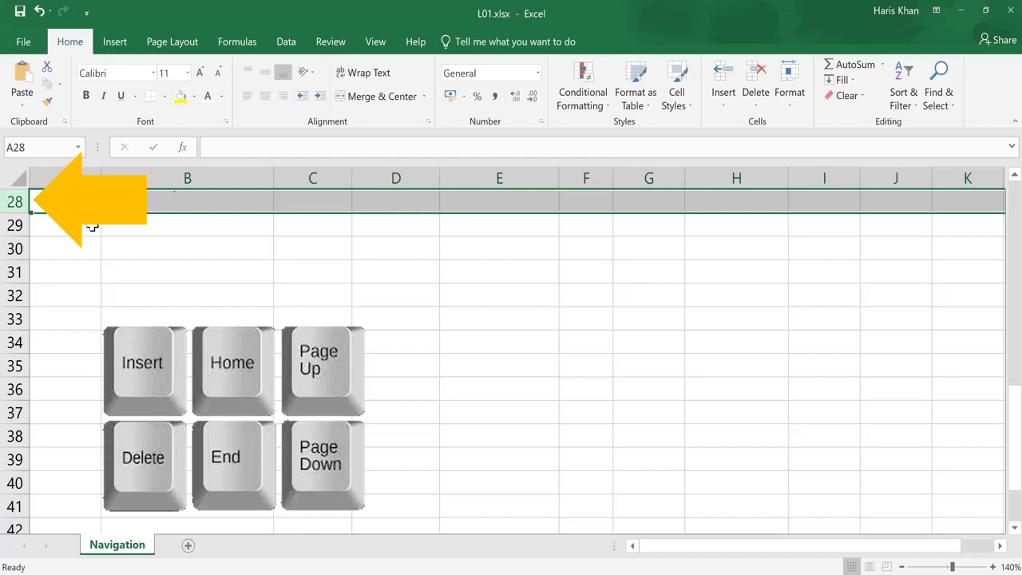
key(Page_Down)
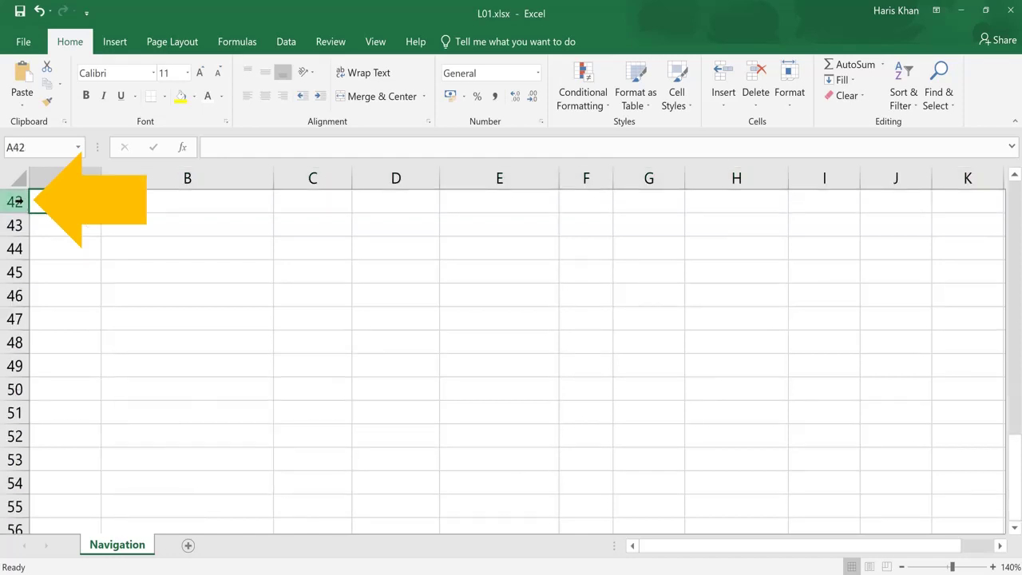
key(Page_Up)
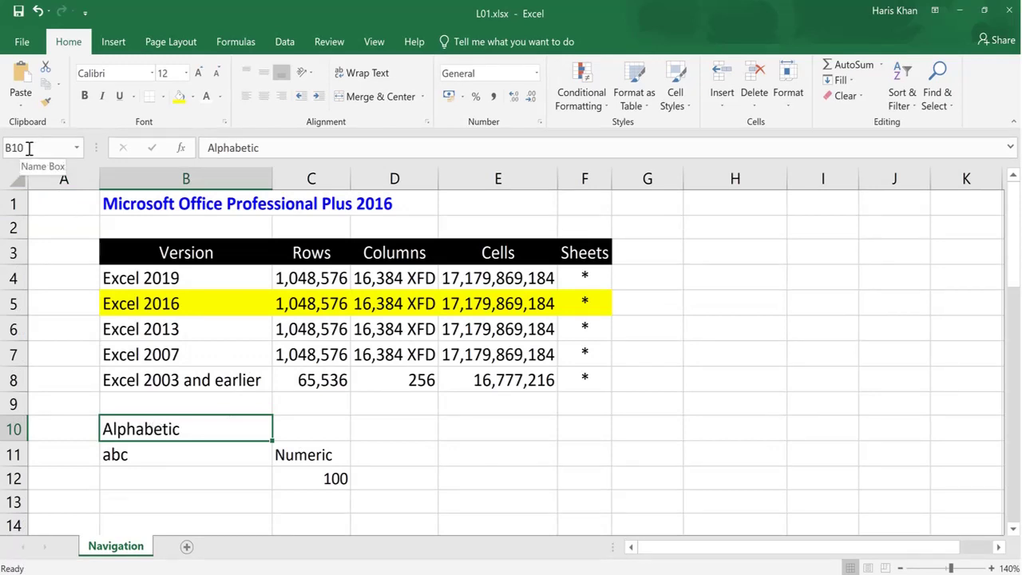
Select column B, row 10, and the cell B10 where they intersect.
click(207, 172)
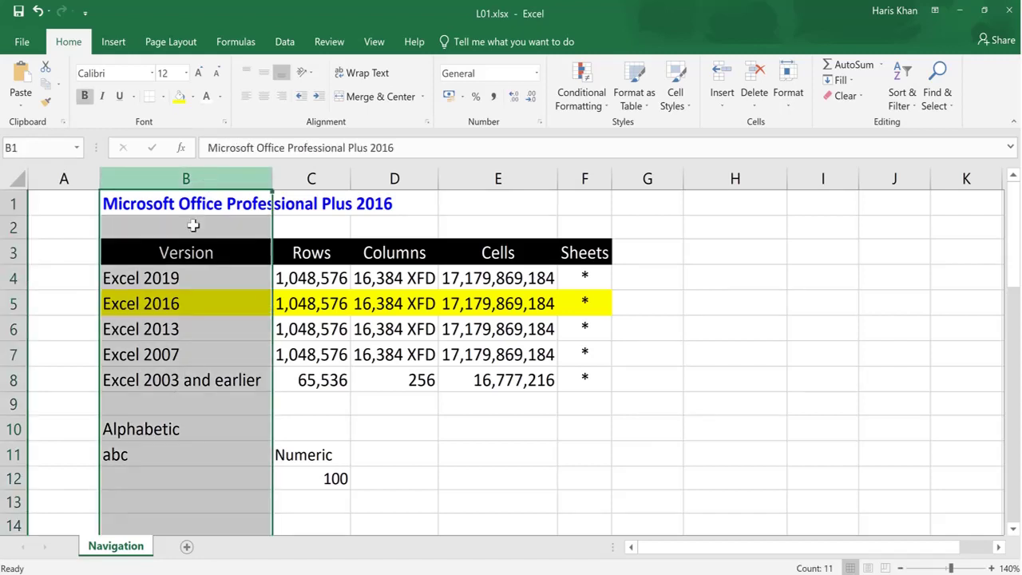
click(10, 429)
click(134, 427)
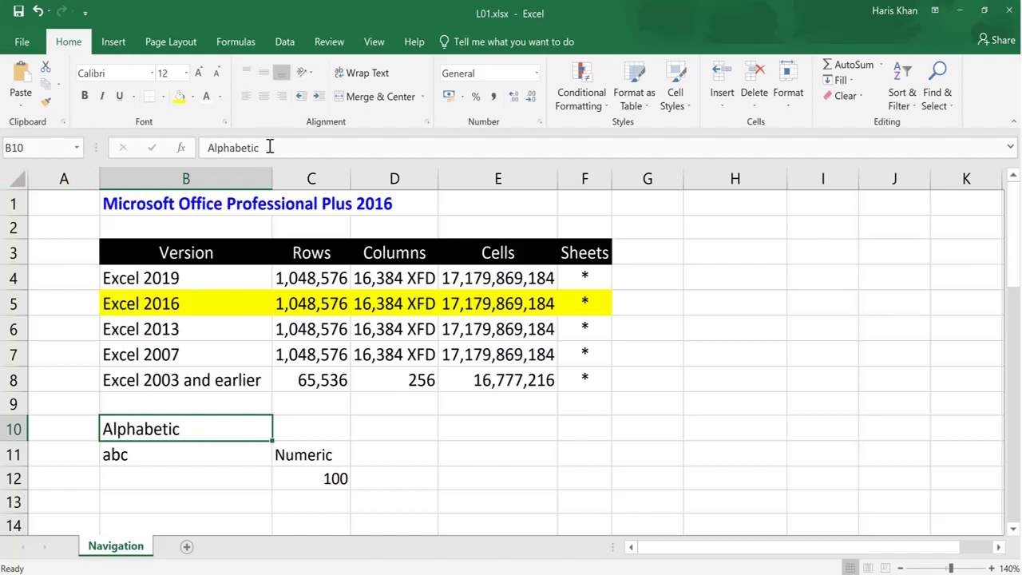
Select cells C11 and B11 in turn to examine their addresses and contents.
click(286, 456)
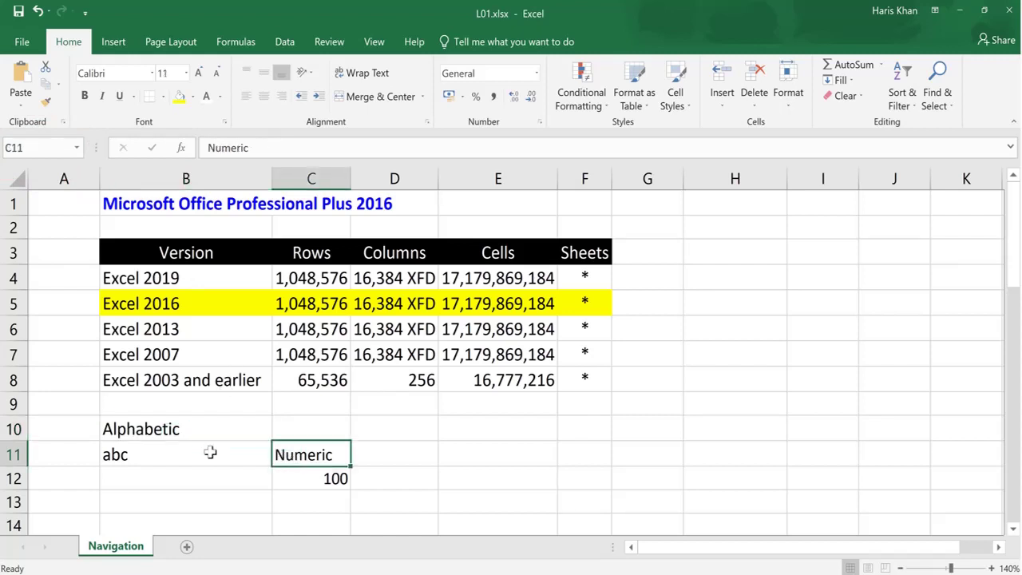
click(147, 451)
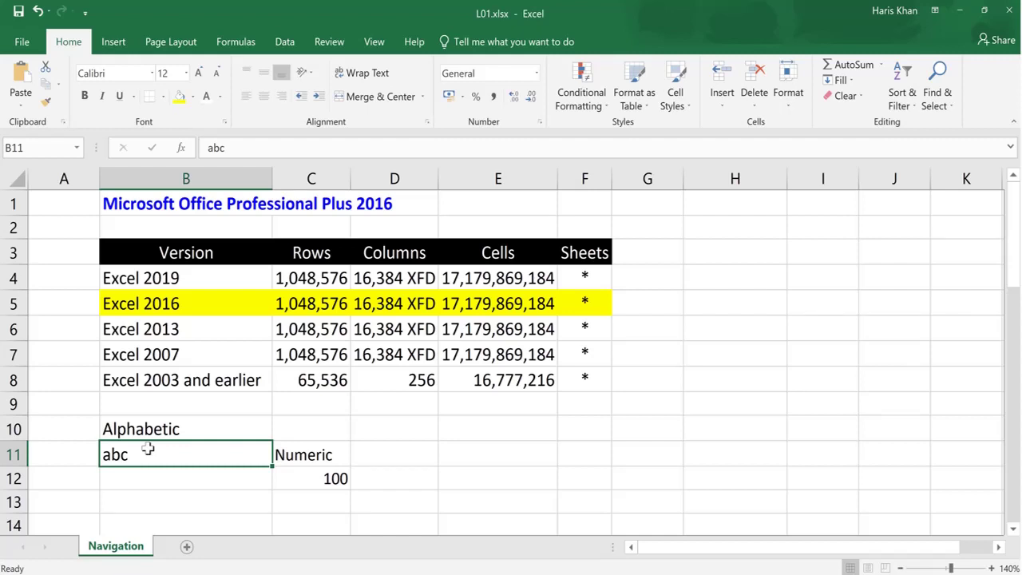
Select the Numeric label in C11 and the number cell C12 in turn to examine their contents.
click(278, 458)
click(314, 477)
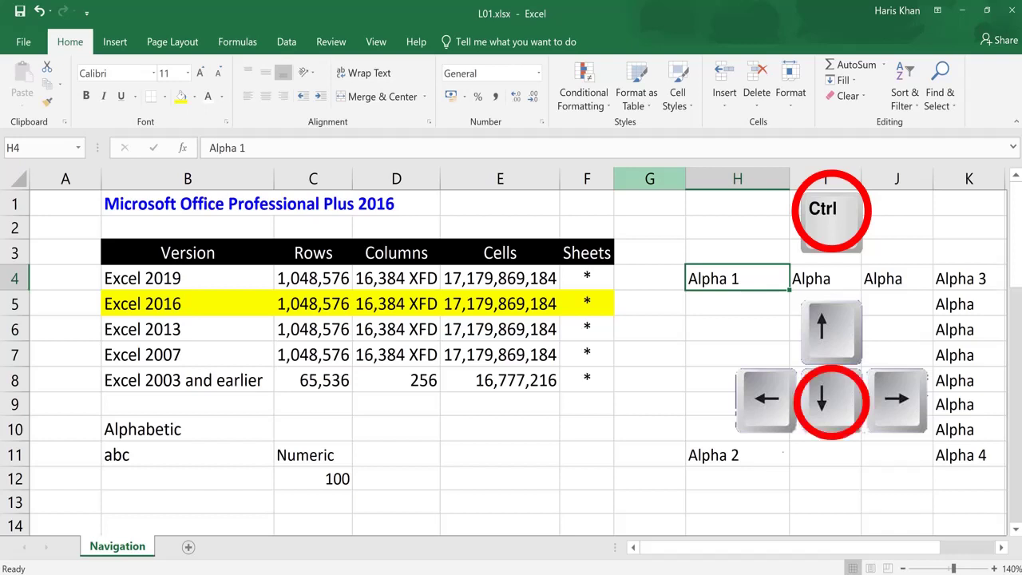
Jump between the edges of the Alpha data from H4 to H11, K11 and K4, and back to H4.
key(ctrl+Down)
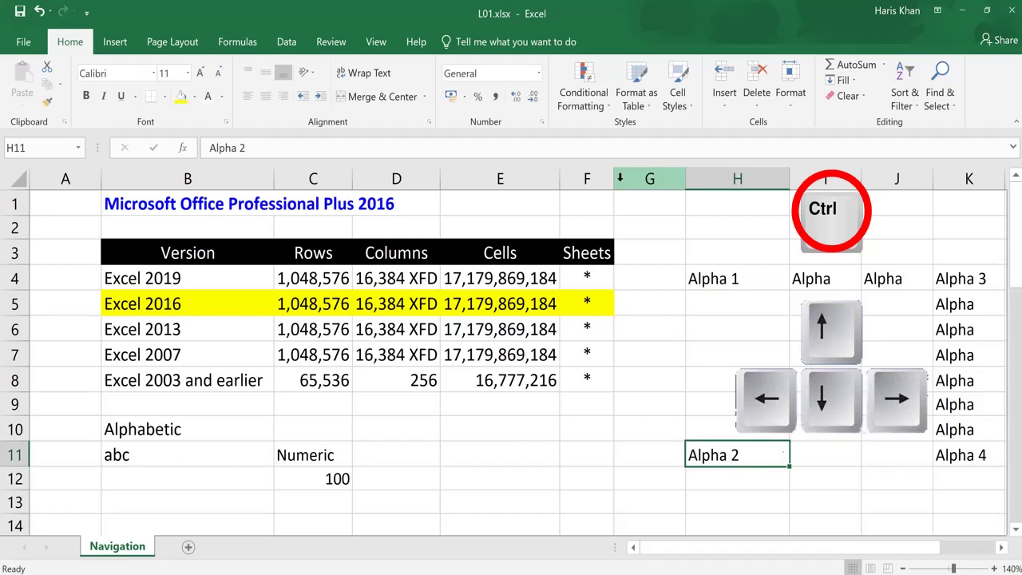
key(ctrl+Right)
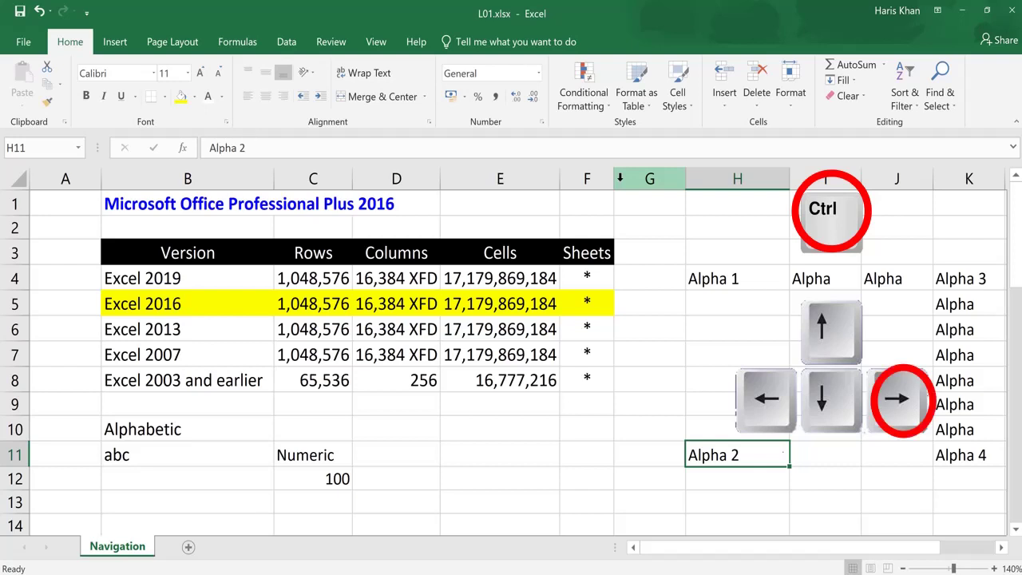
key(ctrl+Right)
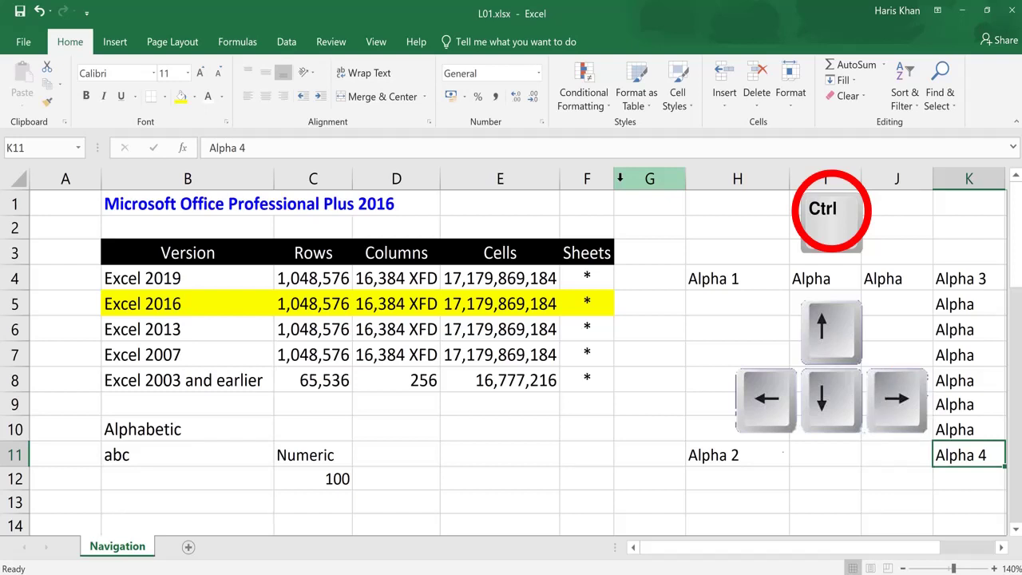
key(ctrl+Up)
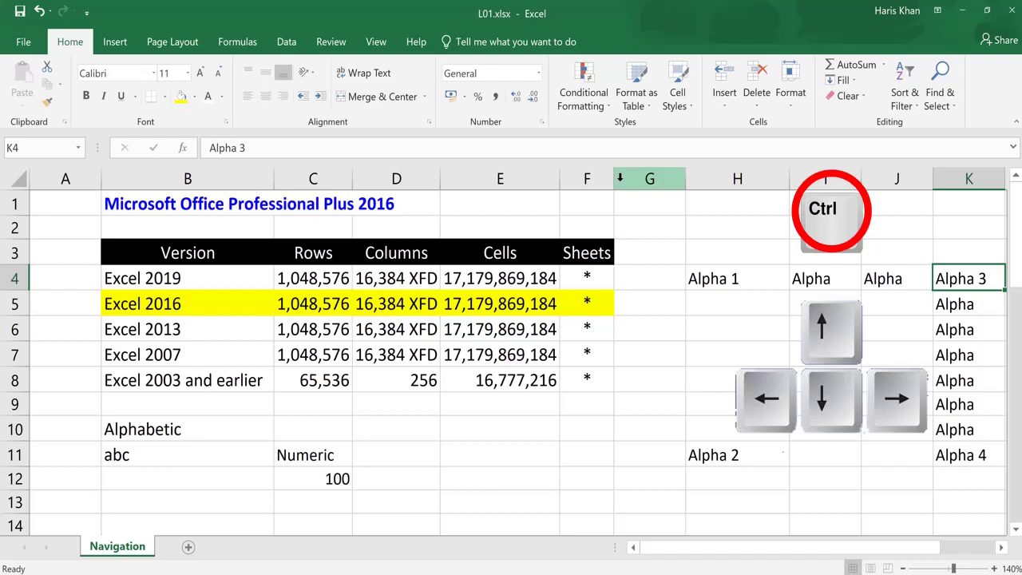
key(ctrl+Left)
key(ctrl+Left)
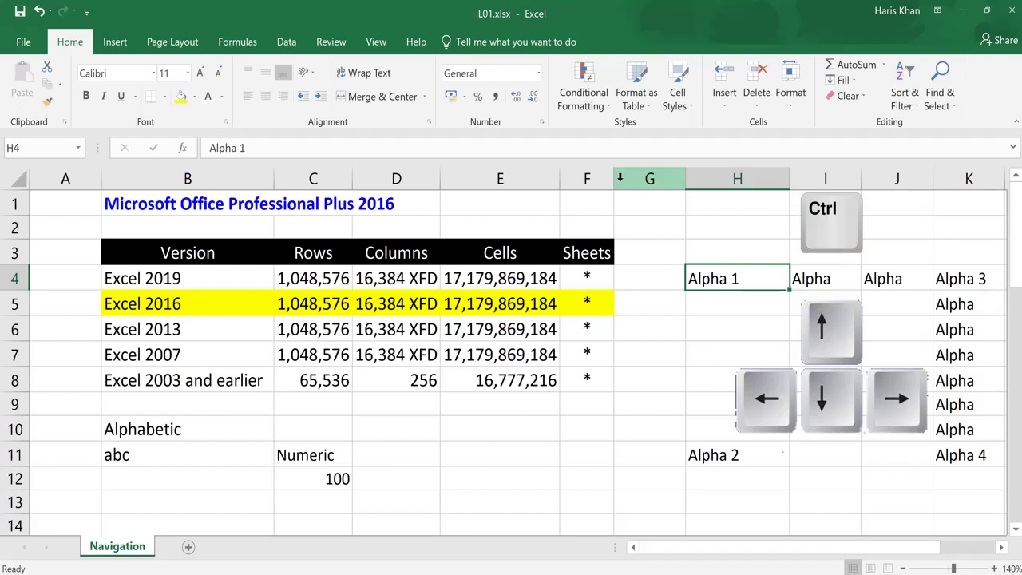
Repeat the circuit of the Alpha block's corners, bouncing between K4 and K11 before returning to H4.
key(ctrl+Down)
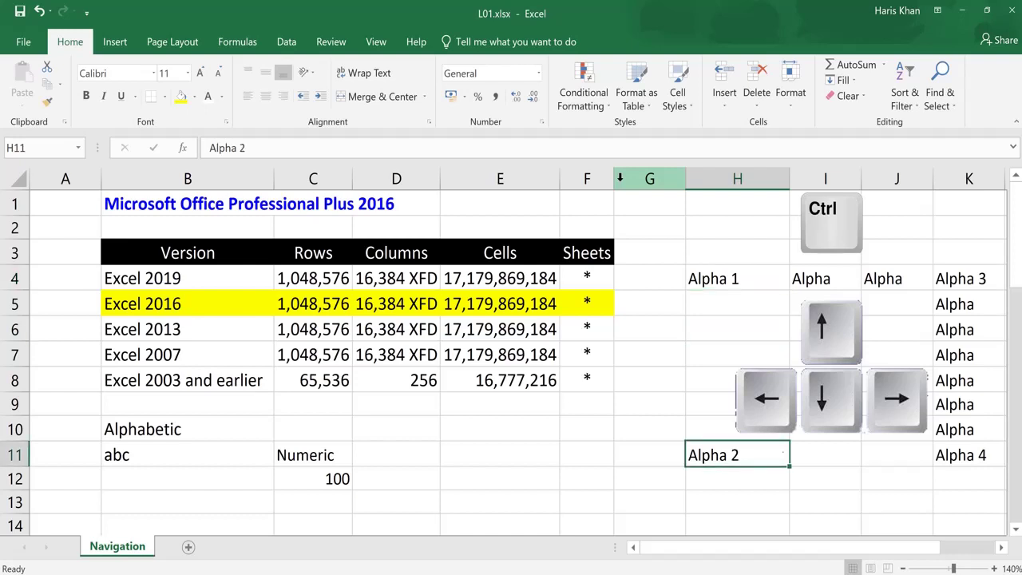
key(ctrl+Right)
key(ctrl+Up)
key(ctrl+Down)
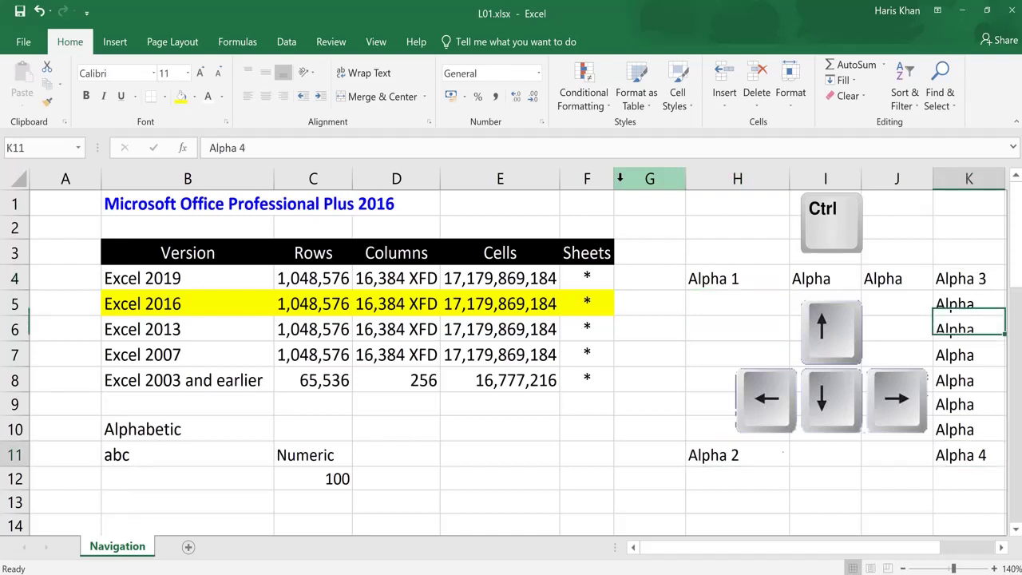
key(ctrl+Up)
key(ctrl+Down)
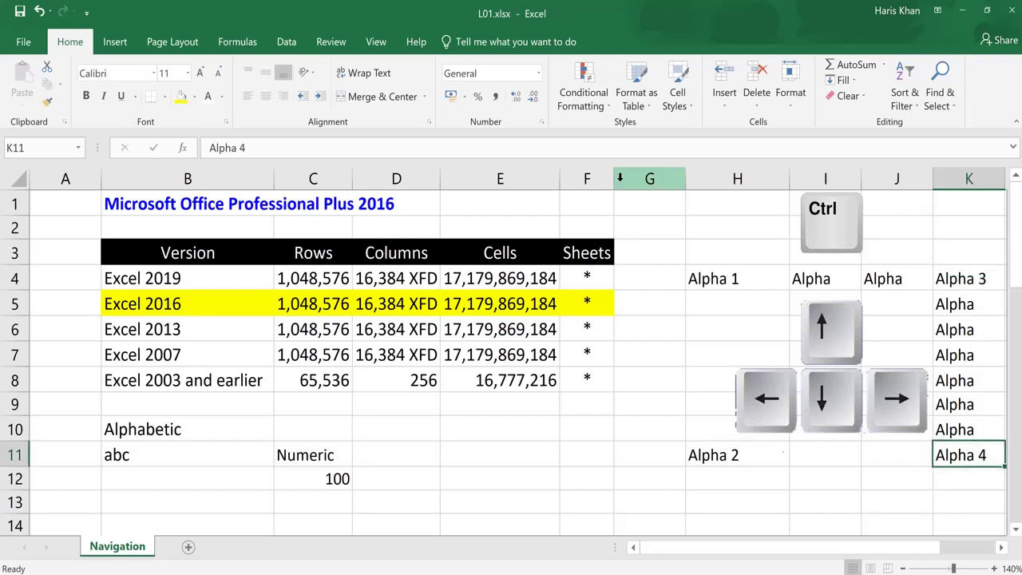
key(ctrl+Up)
key(ctrl+Left)
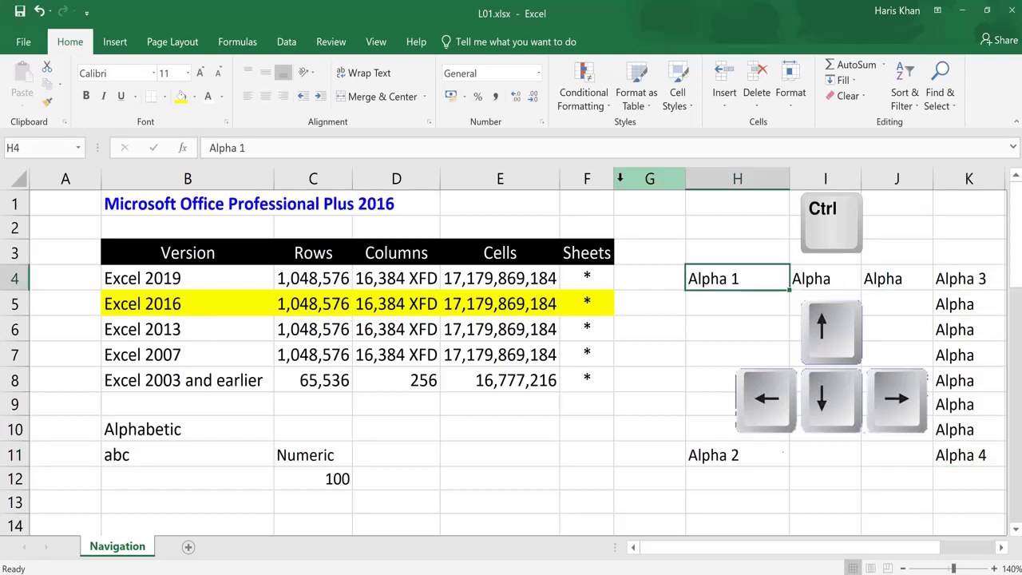
Jump between Alpha 1 in H4 and Alpha 2 in H11 twice, ending on H4.
key(ctrl+Down)
key(ctrl+Up)
key(ctrl+Down)
key(ctrl+Up)
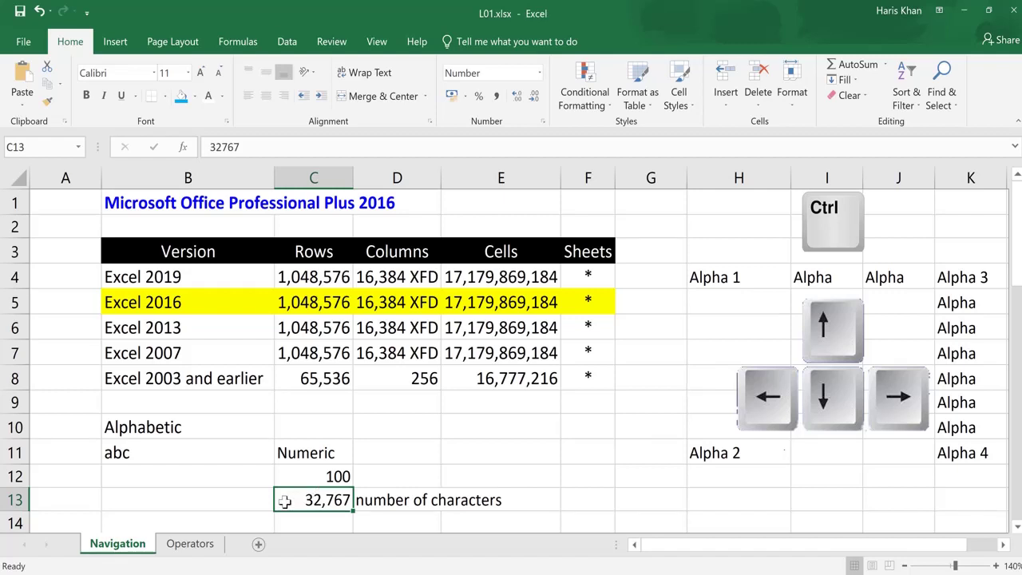
Examine the row, column and cell counts of the Excel 2003 and earlier row, ending on the formula in E8.
click(404, 376)
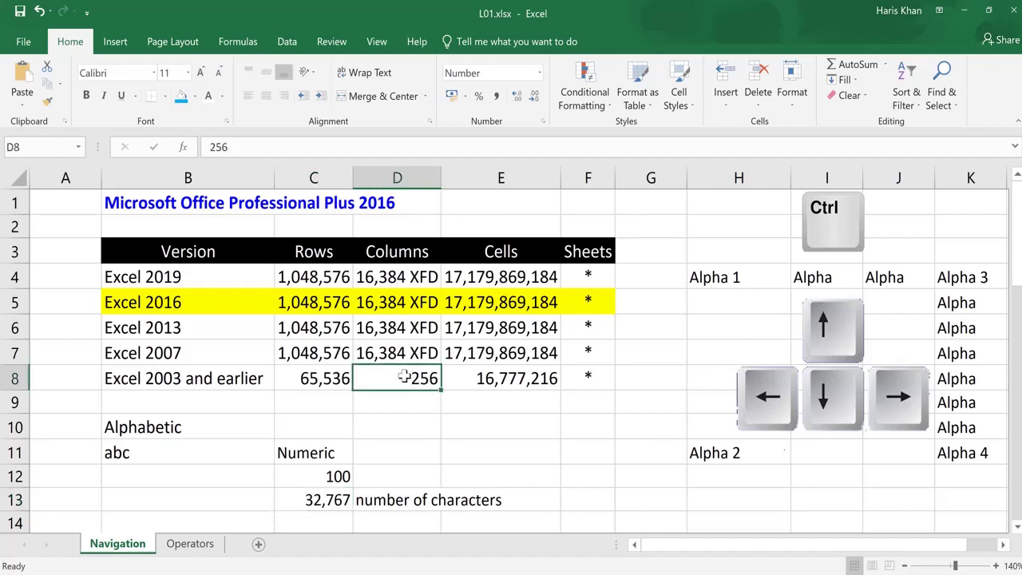
click(329, 379)
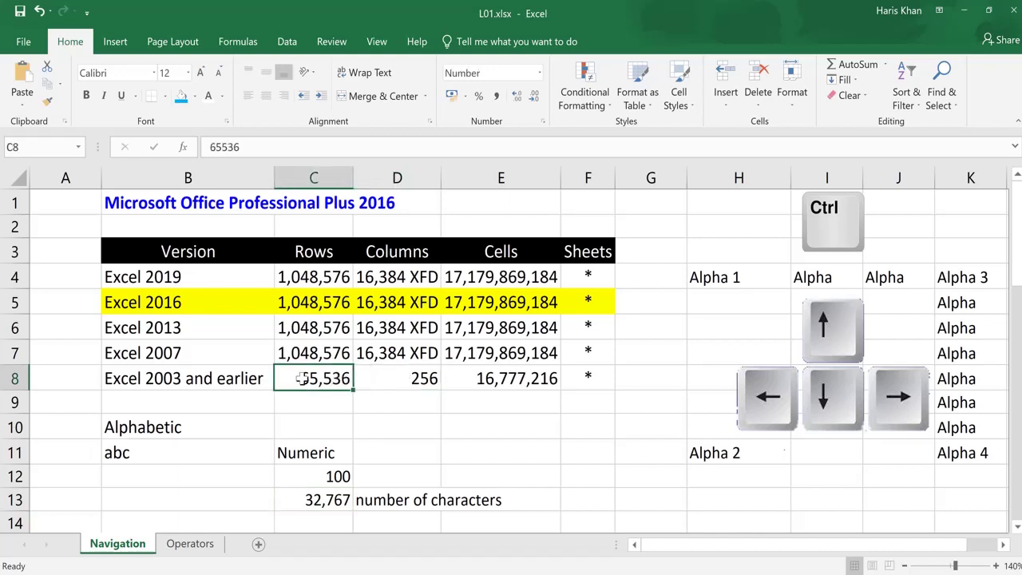
click(226, 381)
click(310, 381)
click(417, 380)
click(350, 379)
click(397, 377)
click(488, 379)
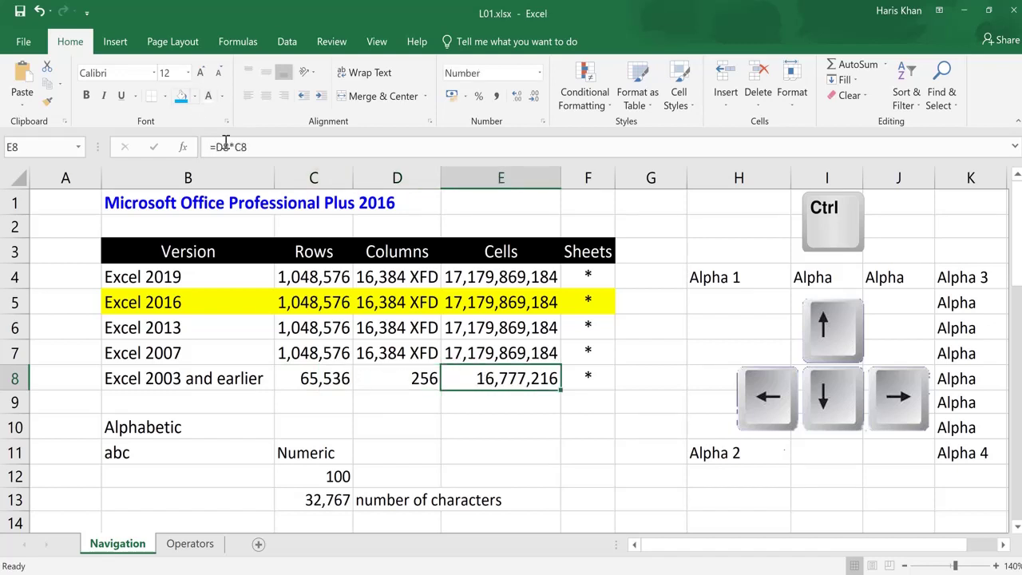
Review D8, C8 and B8 again, then return to E8 to compare its formula with the cells it references.
click(417, 375)
click(336, 376)
click(229, 381)
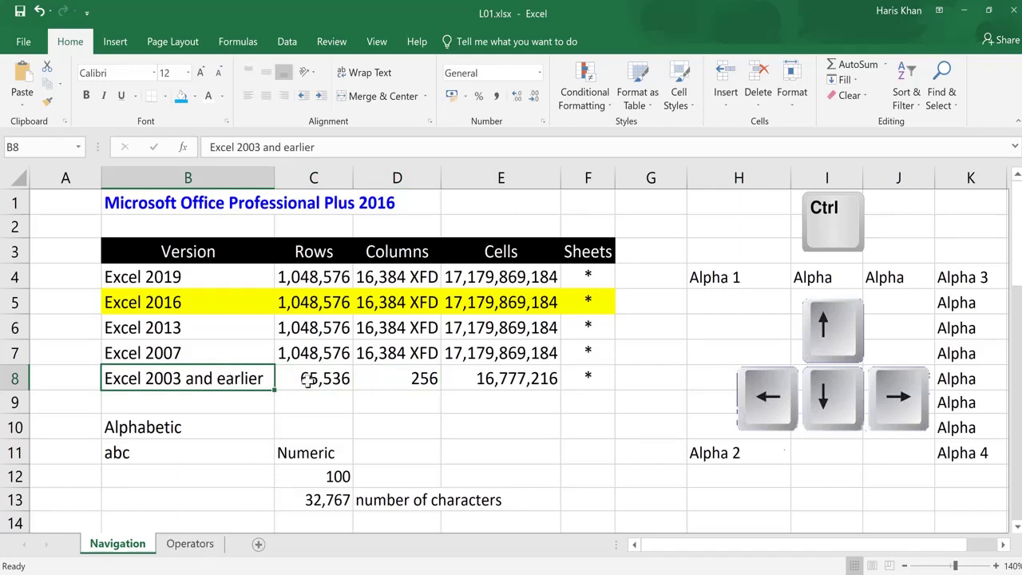
click(472, 380)
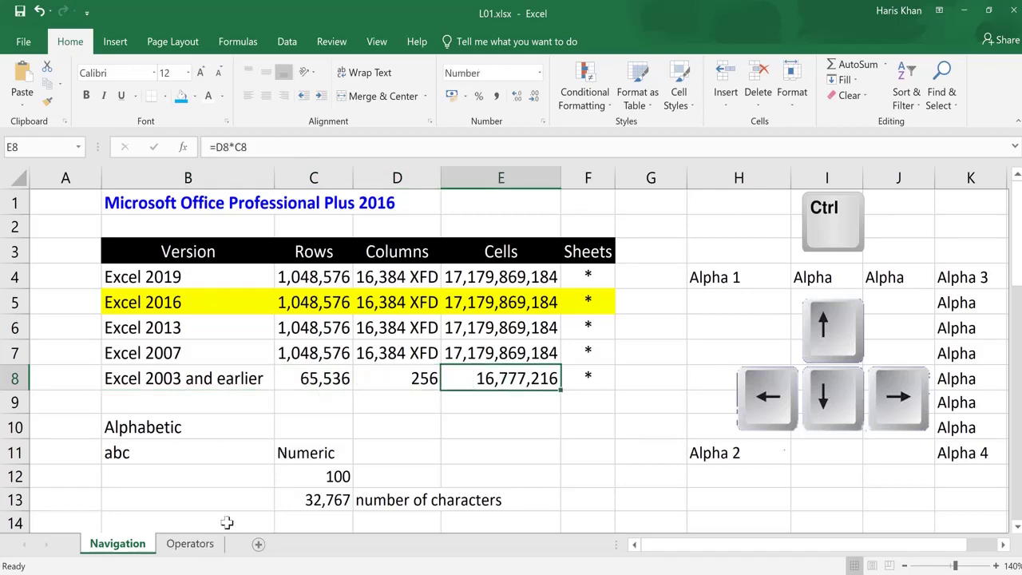
Switch to the Operators sheet and jump down column A from the Arithmetic Operator heading to Comparison operators in A29.
click(190, 543)
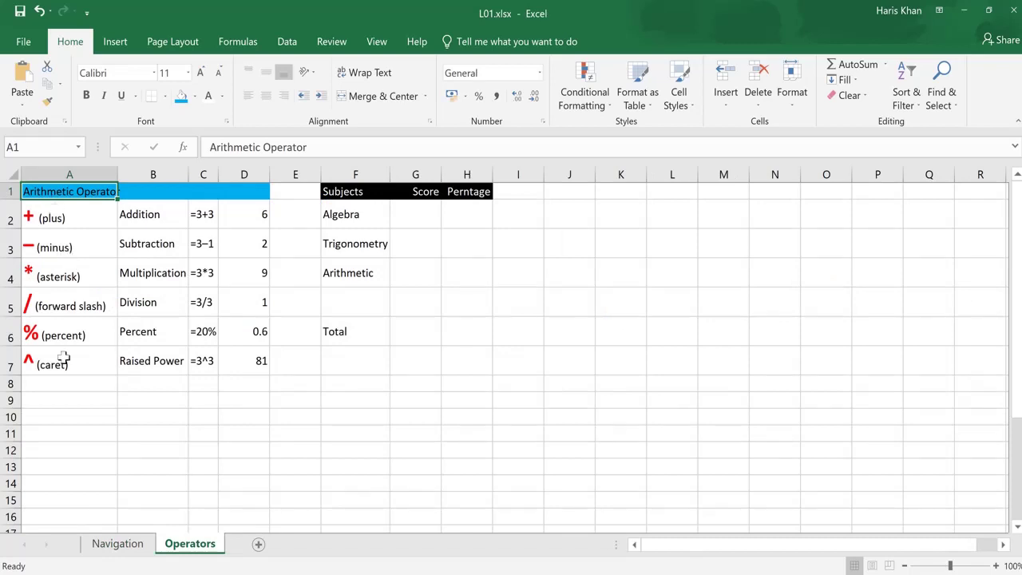
key(Down)
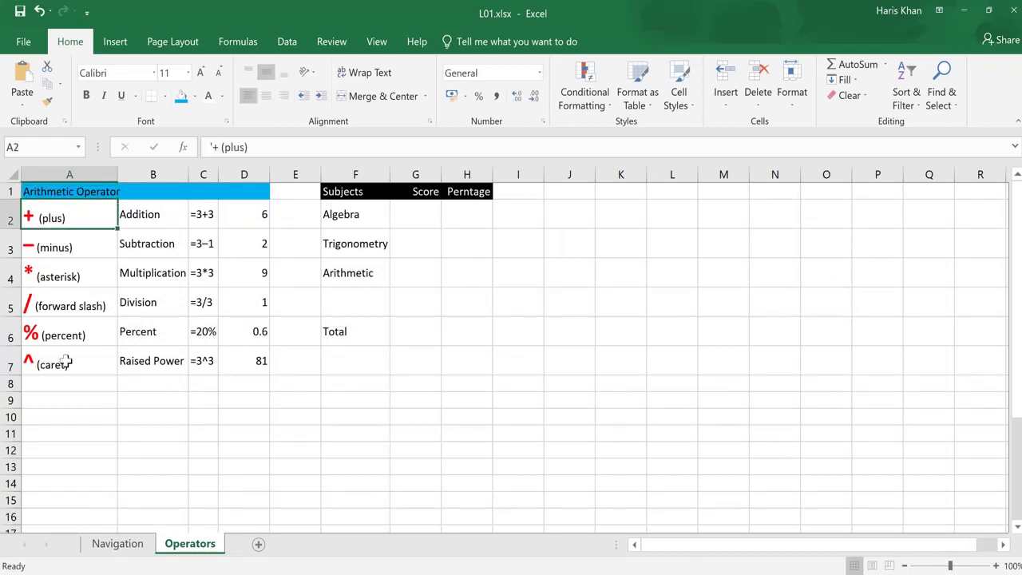
key(Up)
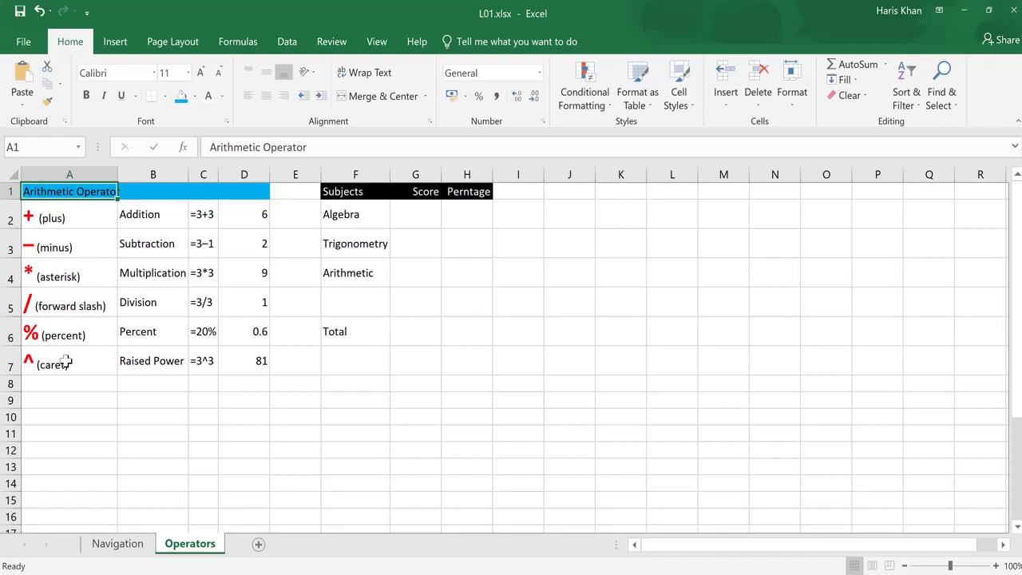
key(ctrl+Down)
key(ctrl+Down)
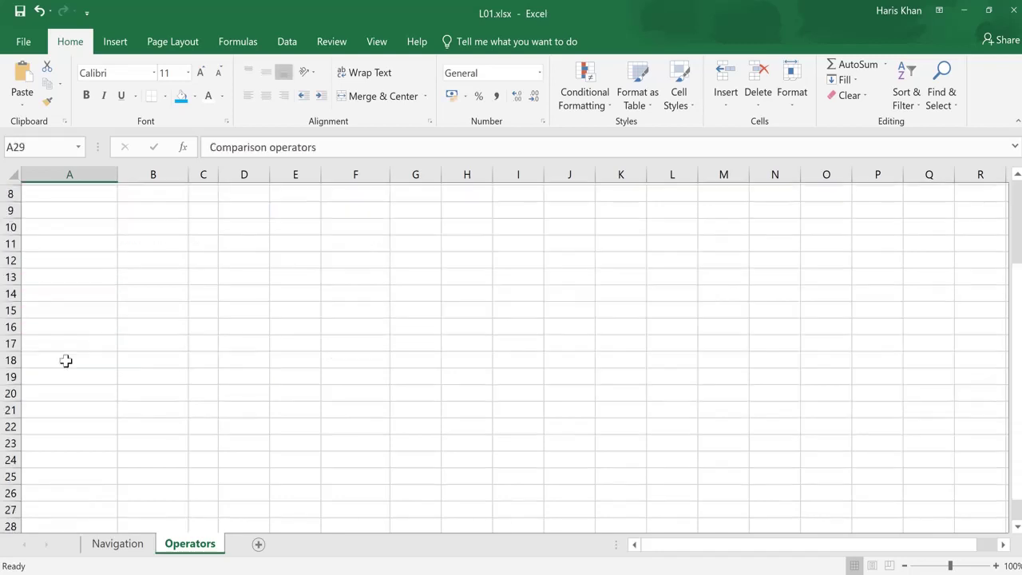
Examine the Comparison operators and Reference Operators headings by moving between A29 and A30, and return to cell A1.
key(Down)
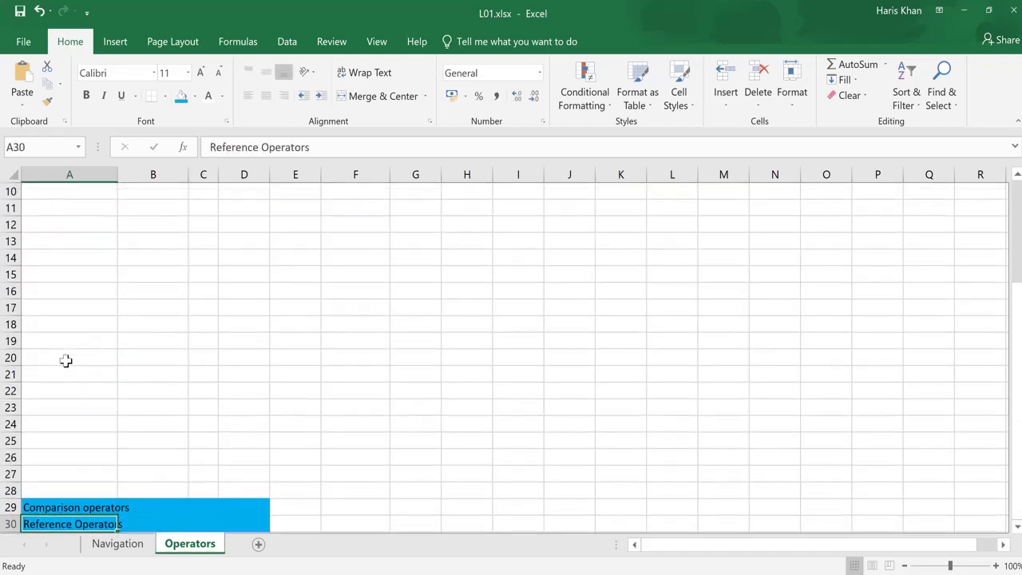
key(Down)
key(Up)
key(Up)
key(Down)
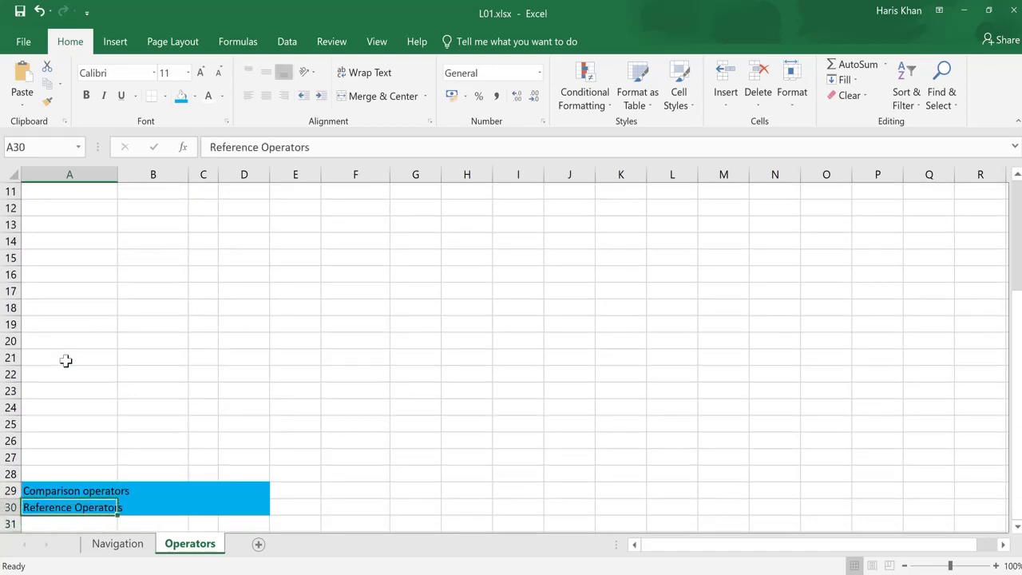
key(Up)
key(Down)
key(Up)
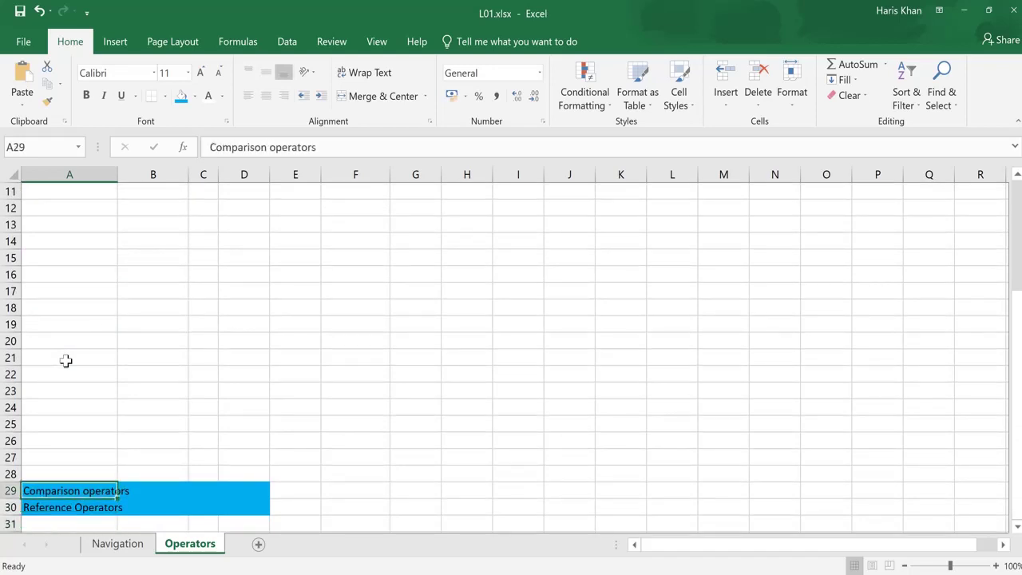
key(Down)
key(Up)
key(ctrl+Home)
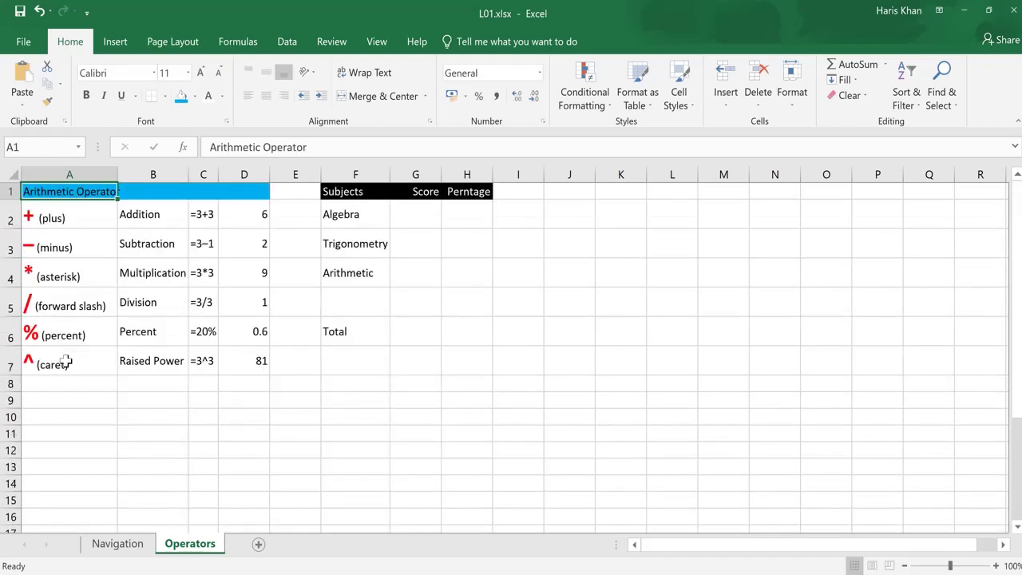
Go through the arithmetic operators one by one from plus in A2 to Raised Power in B7.
key(Down)
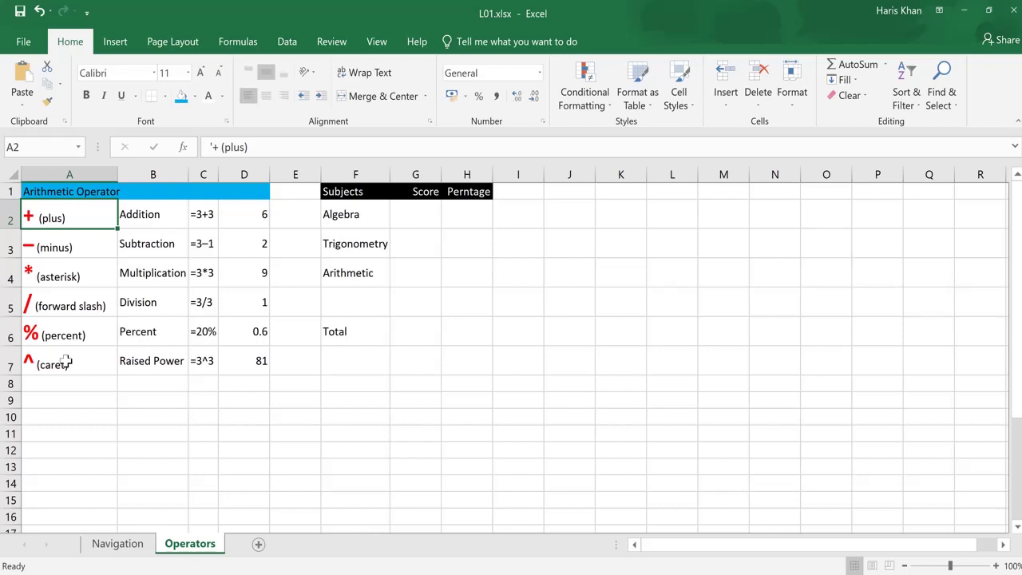
key(Down)
key(Down)
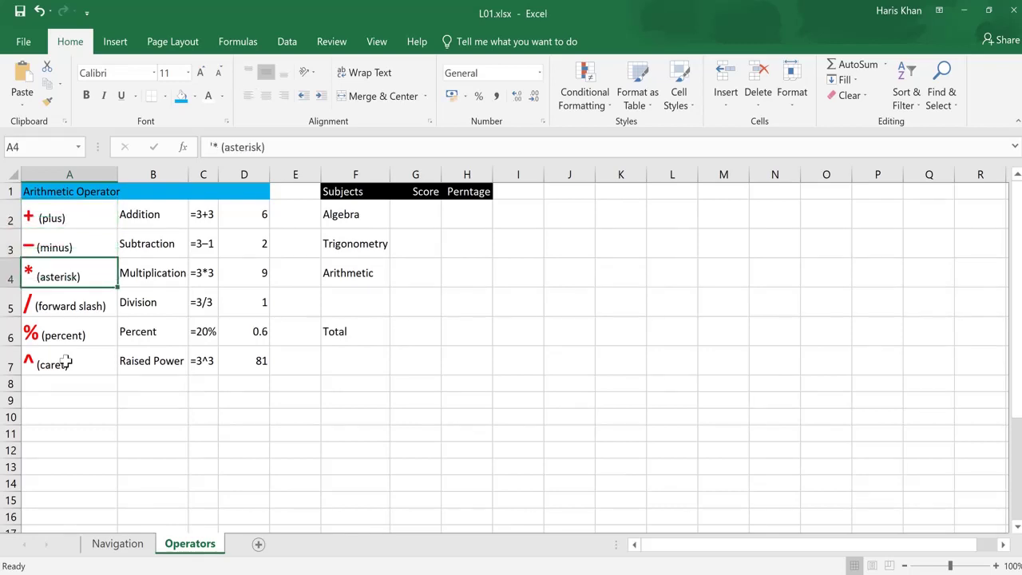
key(Down)
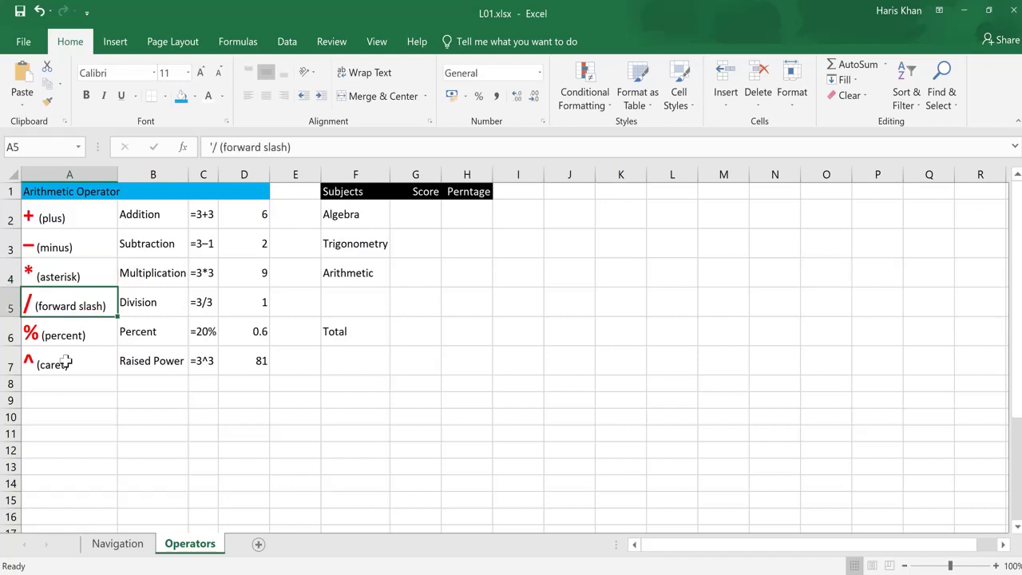
key(Right)
key(Down)
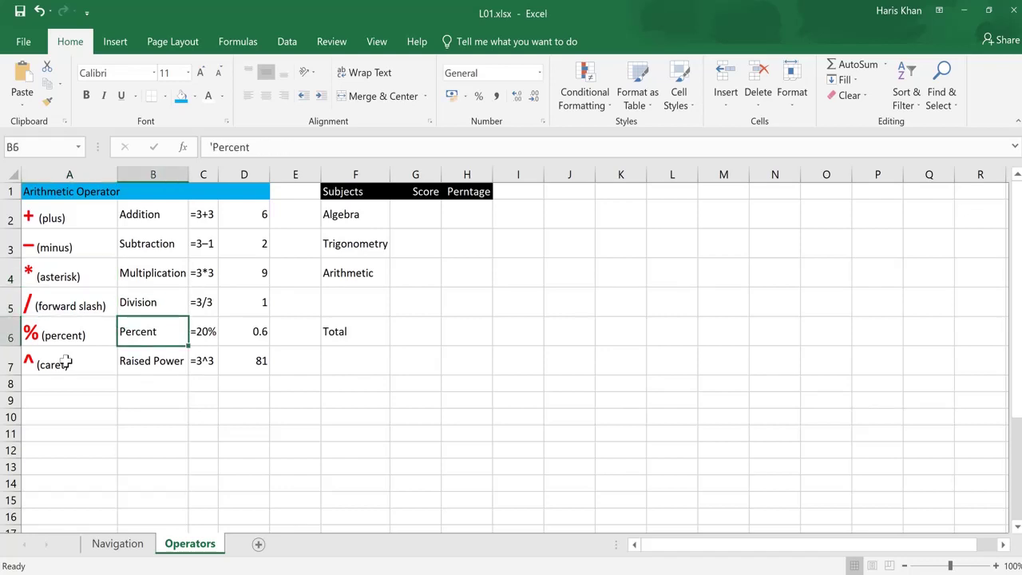
key(Down)
key(Left)
key(Right)
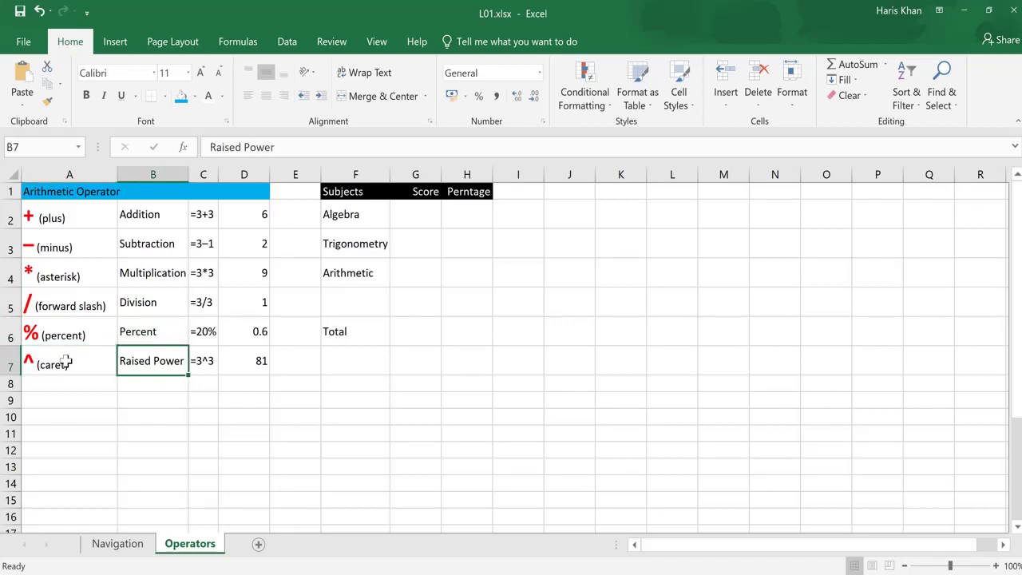
Return to the plus operator in A2 and examine its row across to the addition formula in D2.
key(Up)
key(Up)
key(Up)
key(Up)
key(Left)
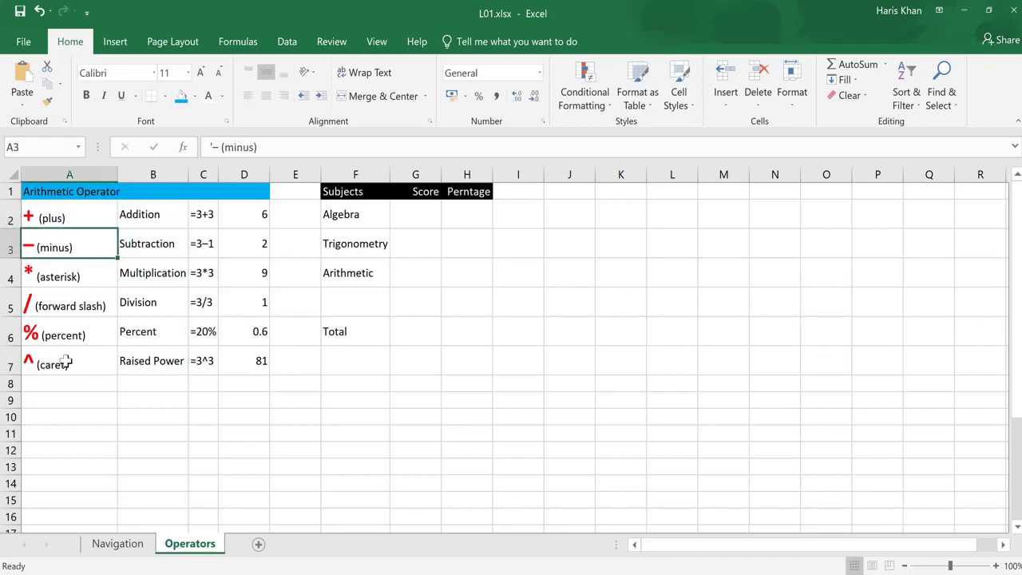
key(Up)
key(Right)
key(Right)
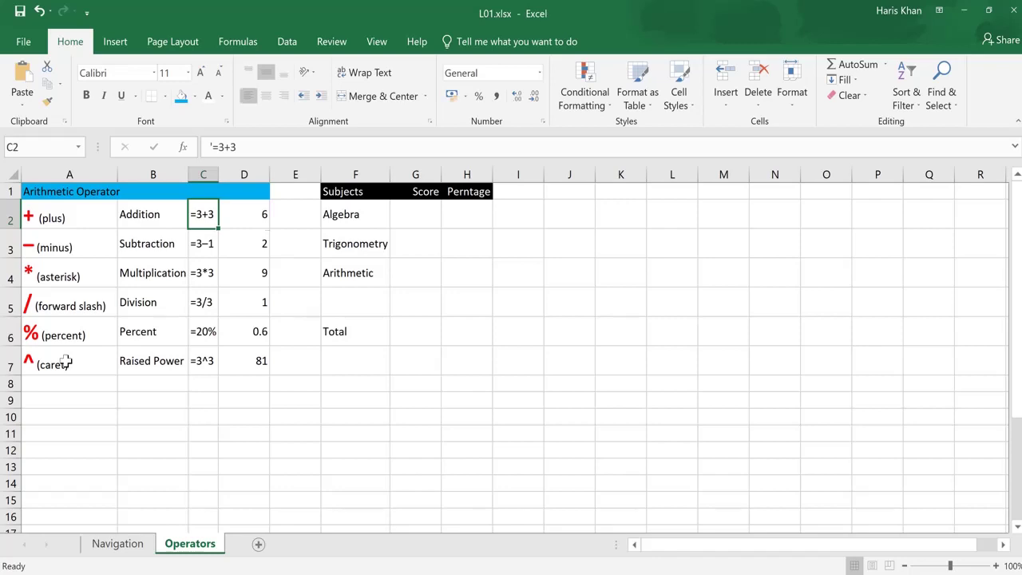
key(Right)
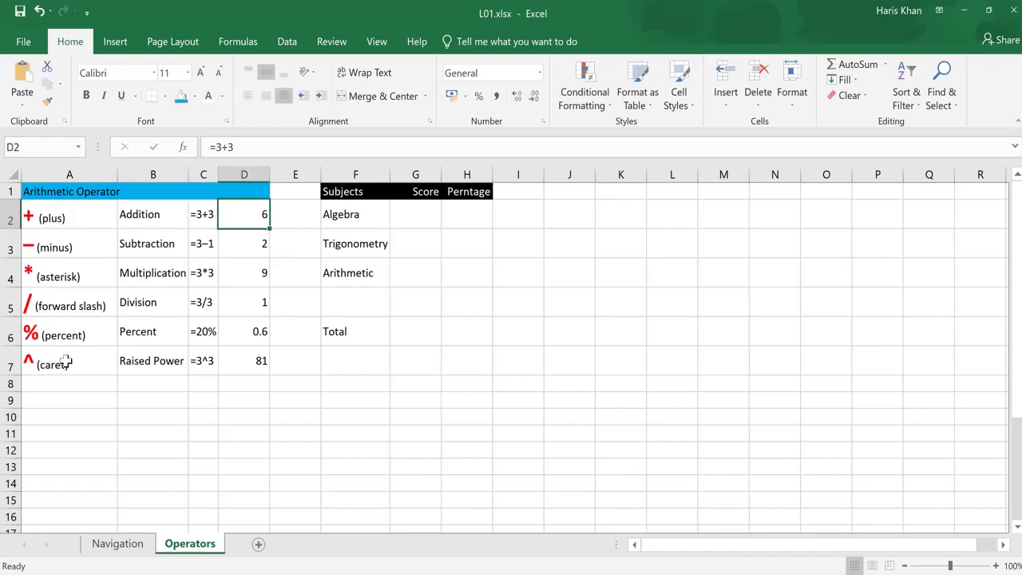
Examine the Subtraction row from D3 back to the minus operator in A3, ending on the example in C3.
key(Down)
key(Left)
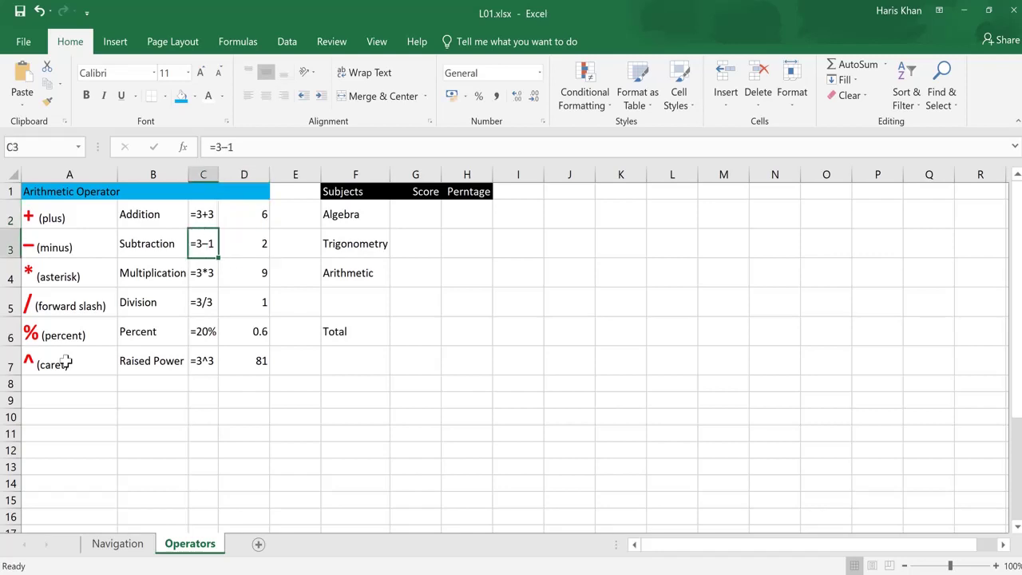
key(Left)
key(Left)
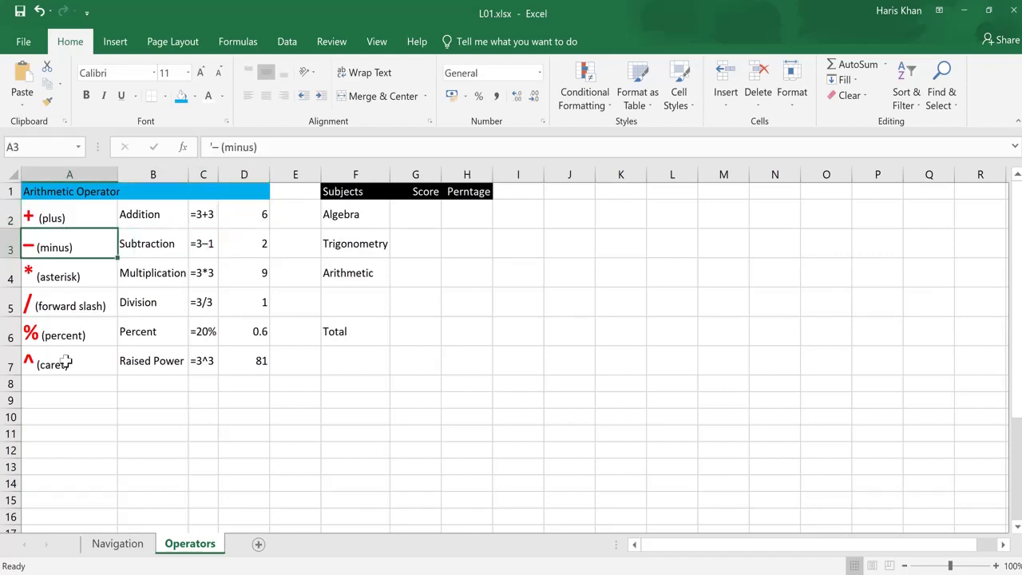
key(Right)
key(Right)
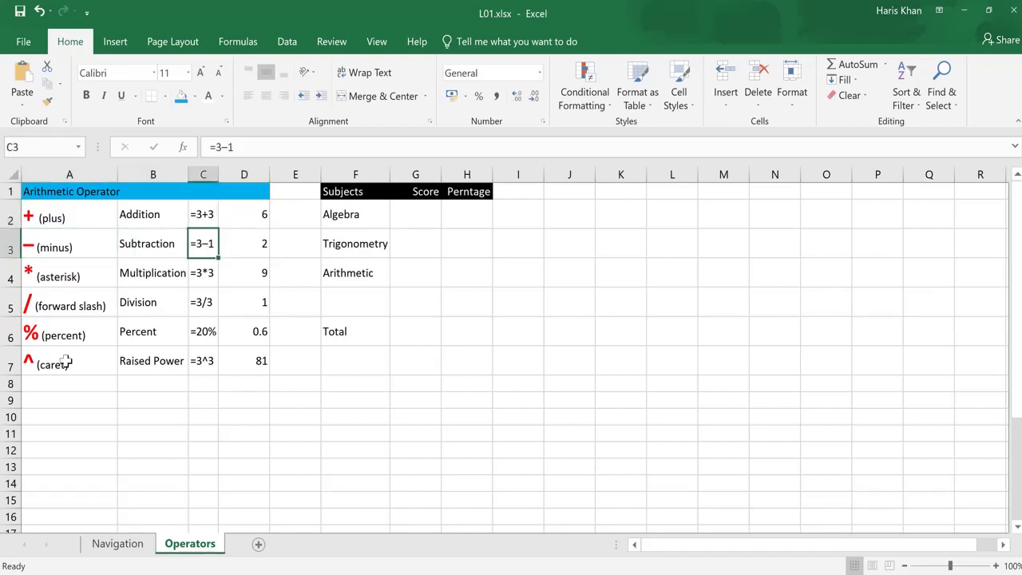
Examine the subtraction formula in D3 and the Multiplication row from B4 to D4.
key(Right)
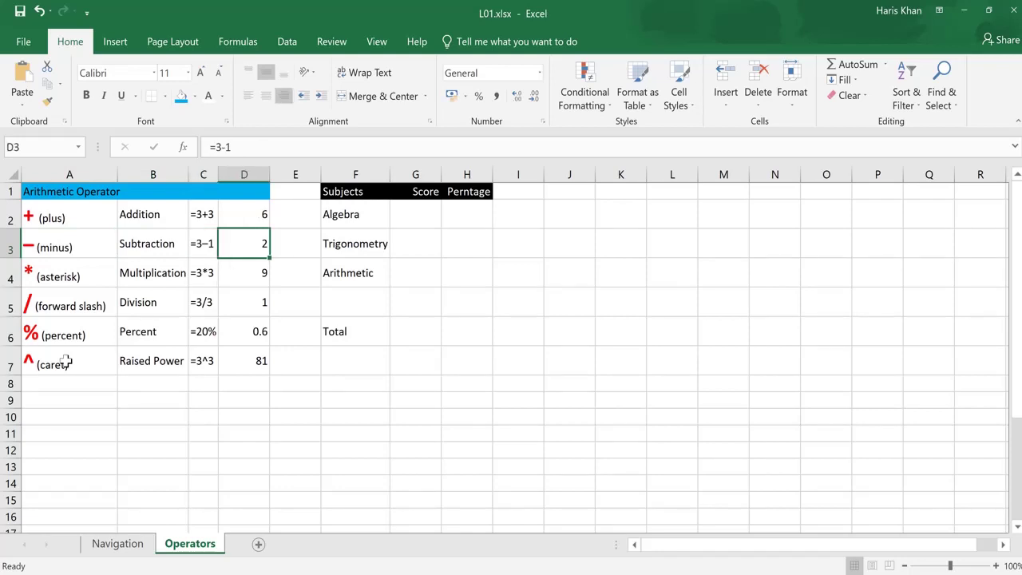
key(Down)
key(Left)
key(Left)
key(Right)
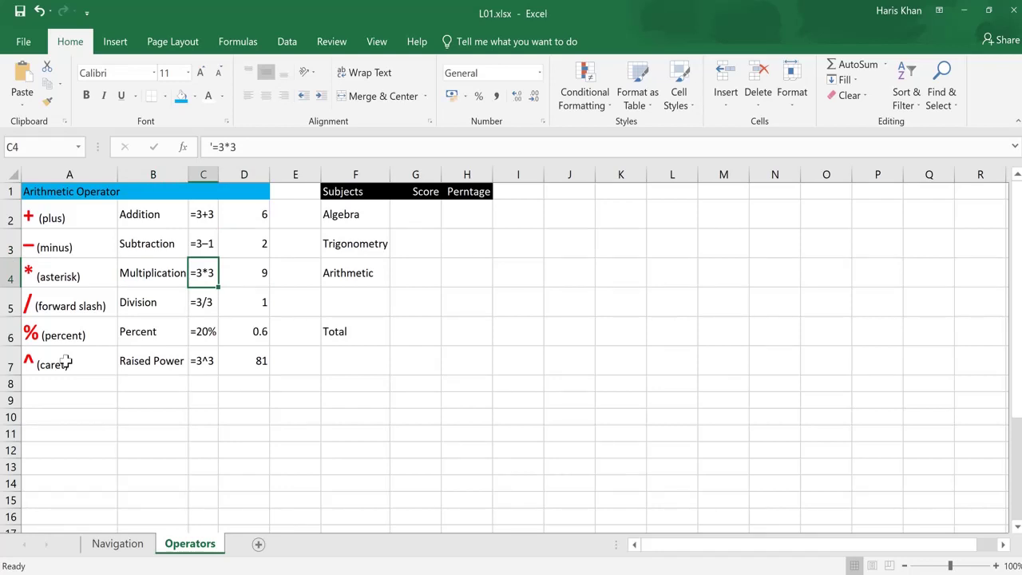
key(Right)
Examine the Division example and formula in C5 and D5, and compare the Percent example in C6 with the formula in D6.
key(Down)
key(Left)
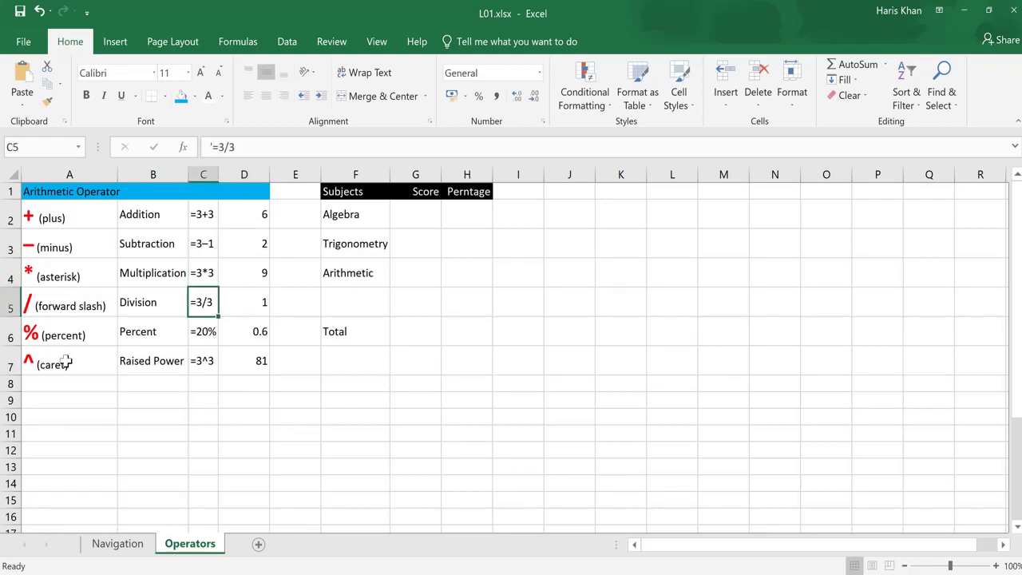
key(Right)
key(Down)
key(Left)
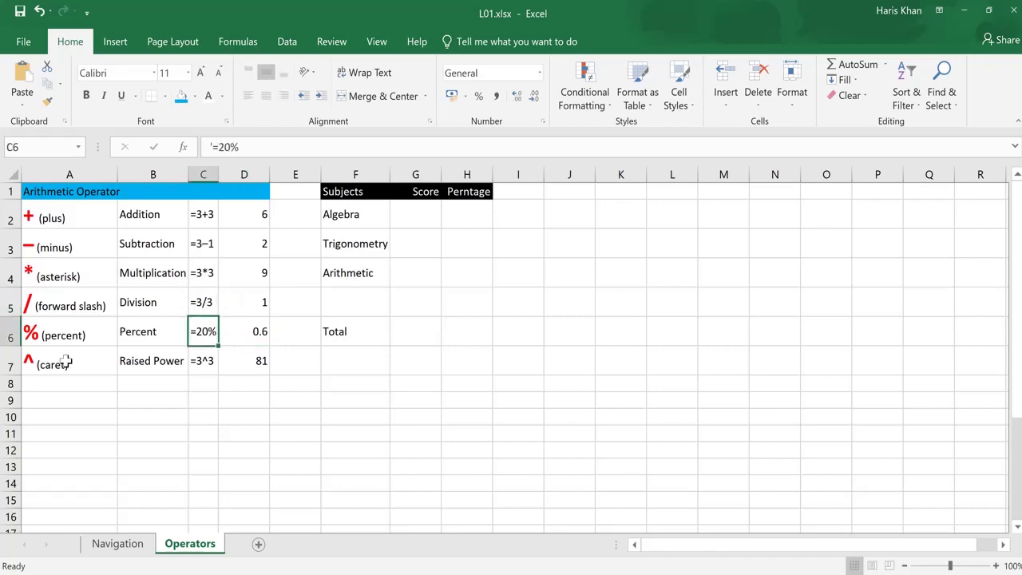
key(Right)
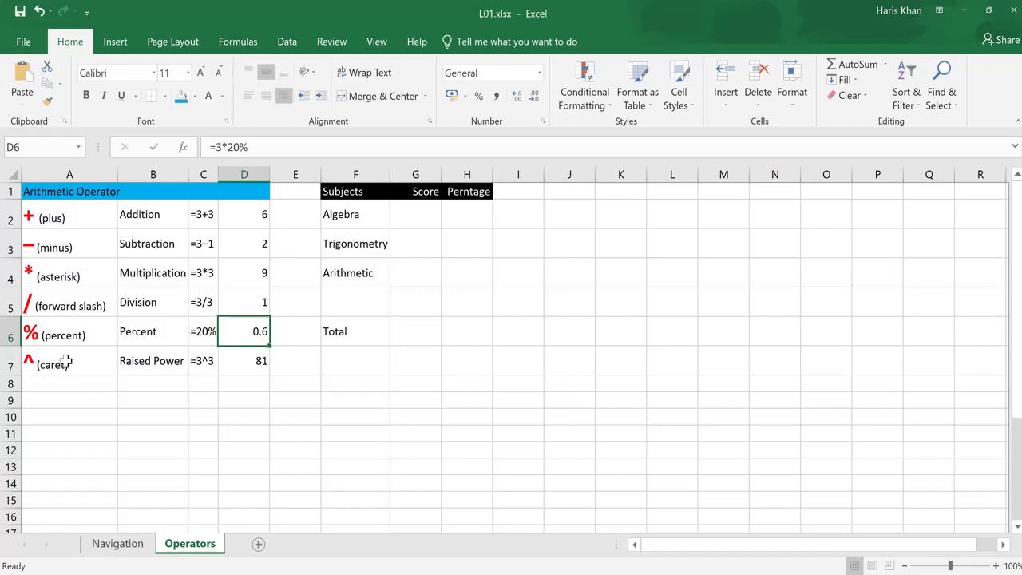
key(Left)
key(Right)
Examine the Raised Power row from the caret operator in A7 across to the formula in D7.
key(Down)
key(Left)
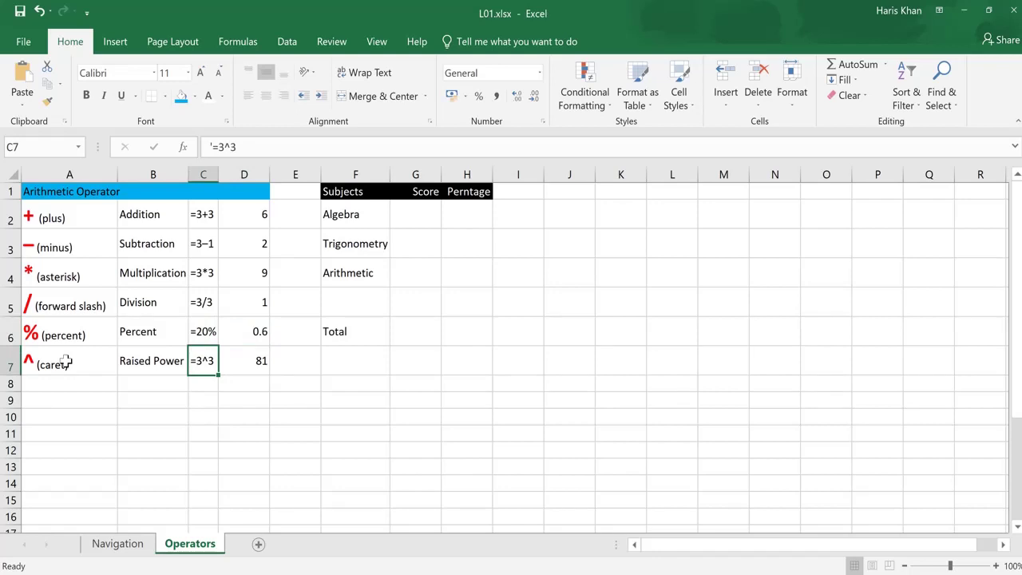
key(Left)
key(Left)
key(Right)
key(Right)
key(Right)
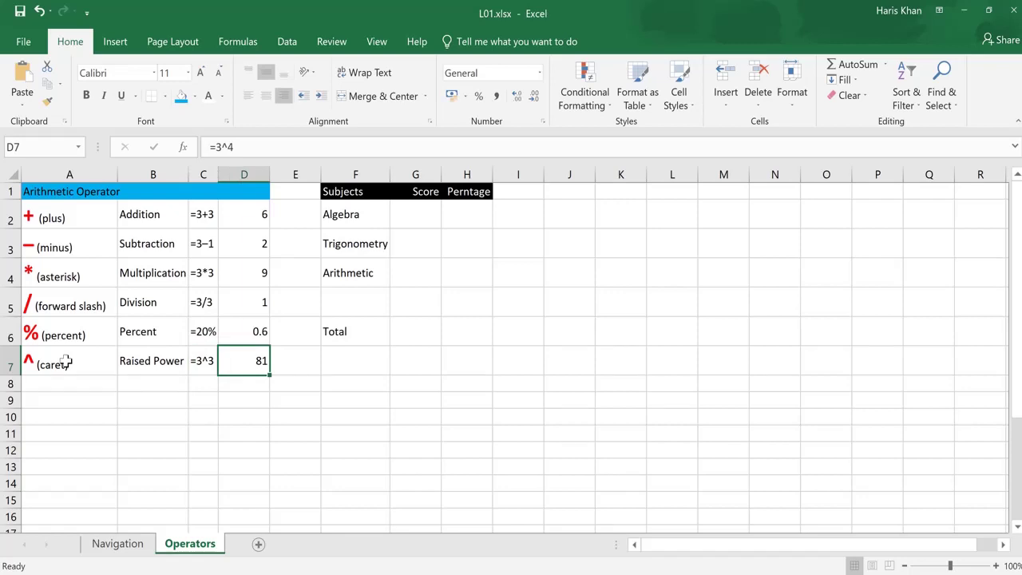
Correct the Raised Power formula in D7 to =3^3 so it matches the example in C7.
key(F2)
key(BackSpace)
text(3)
key(Return)
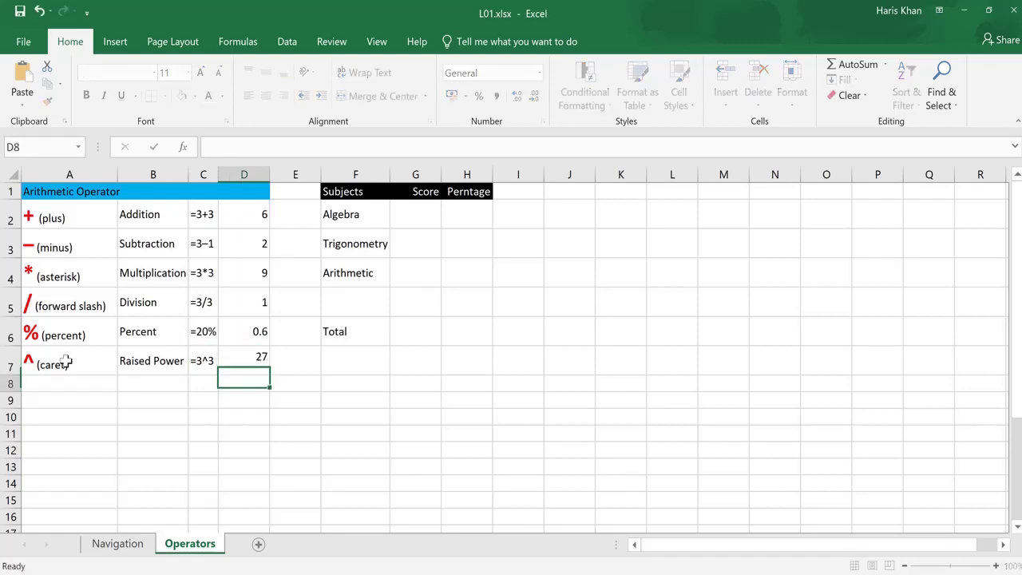
key(Up)
key(Left)
key(Right)
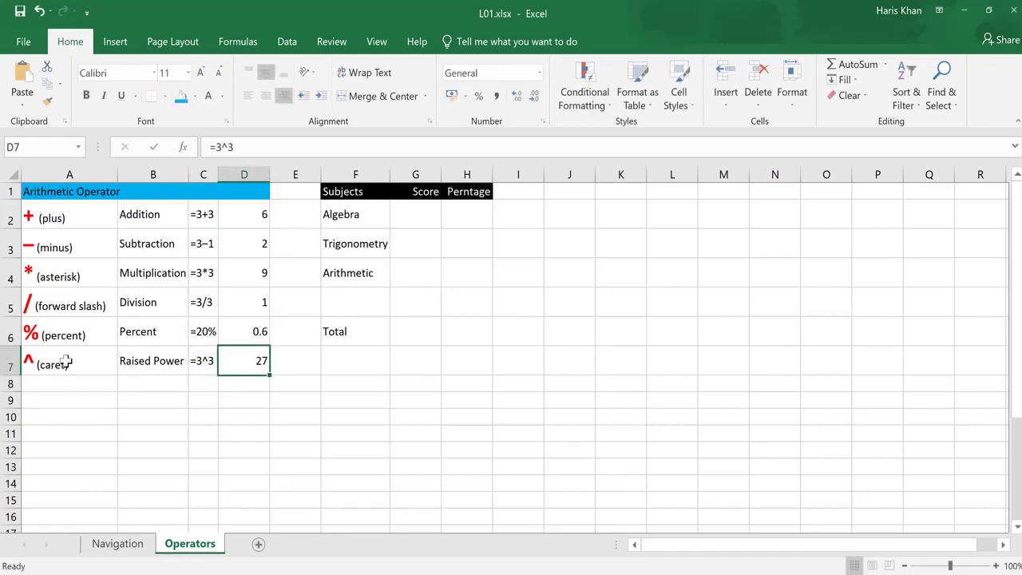
Enter the scores 60 for Algebra, 75 for Trigonometry and 55 for Arithmetic in G2 to G4.
key(ctrl+Up)
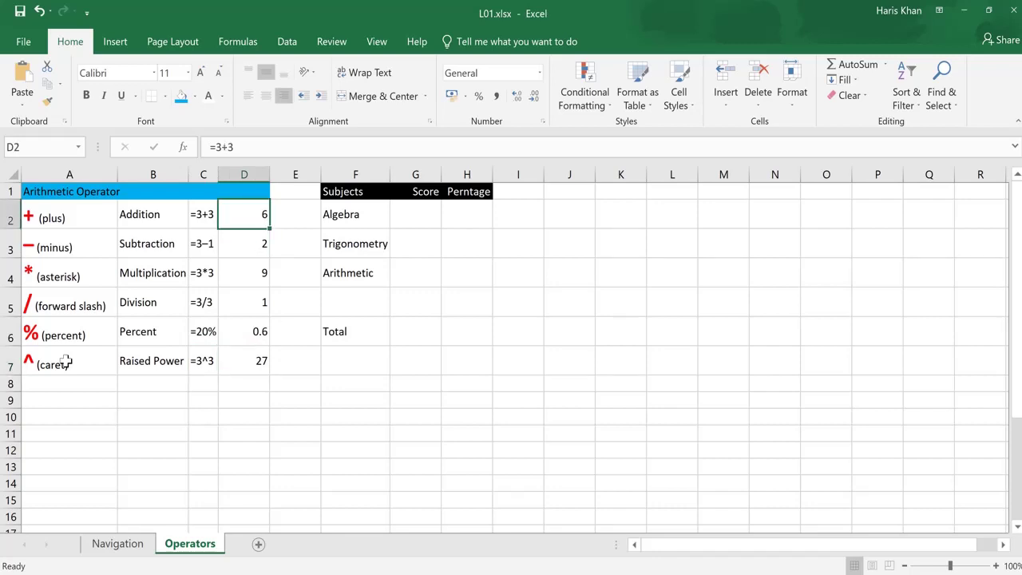
key(Right)
key(Right)
key(Up)
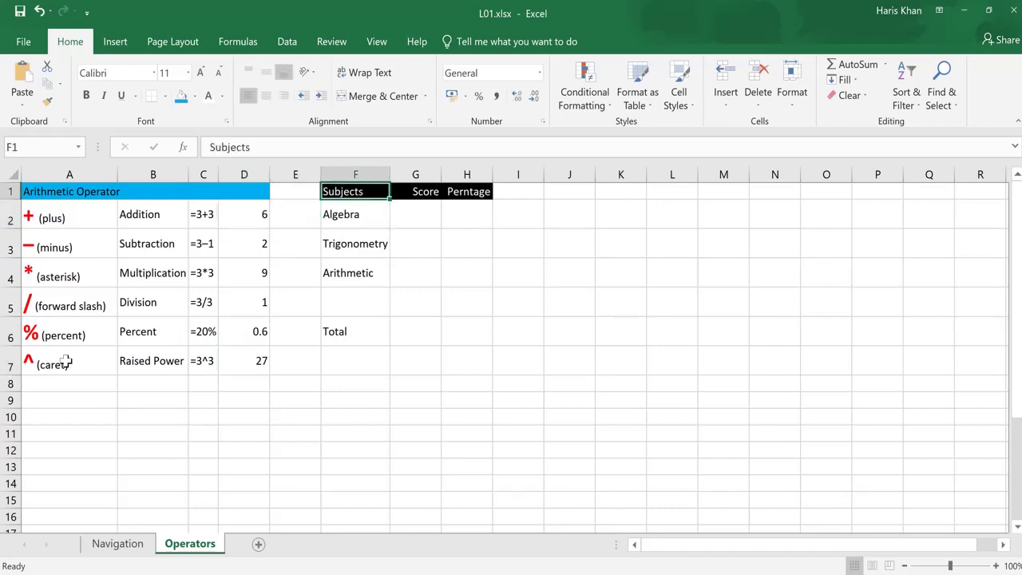
key(Down)
key(Right)
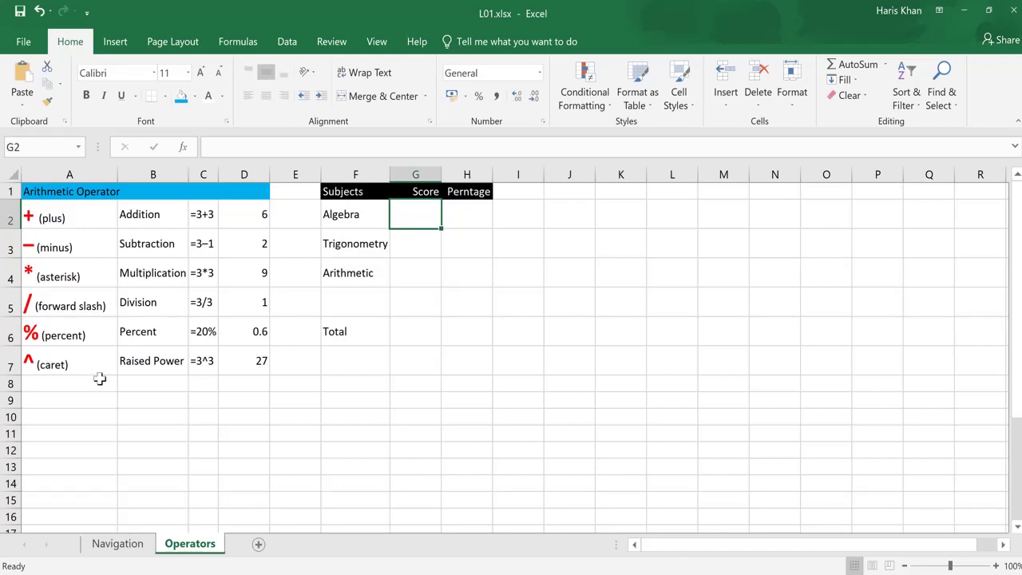
text(60)
key(Return)
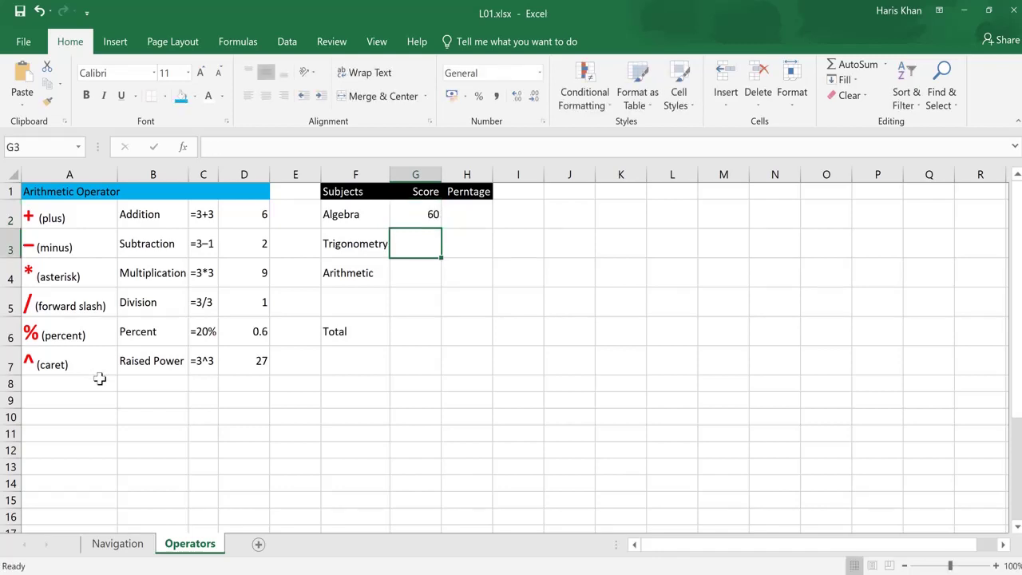
text(75)
key(Return)
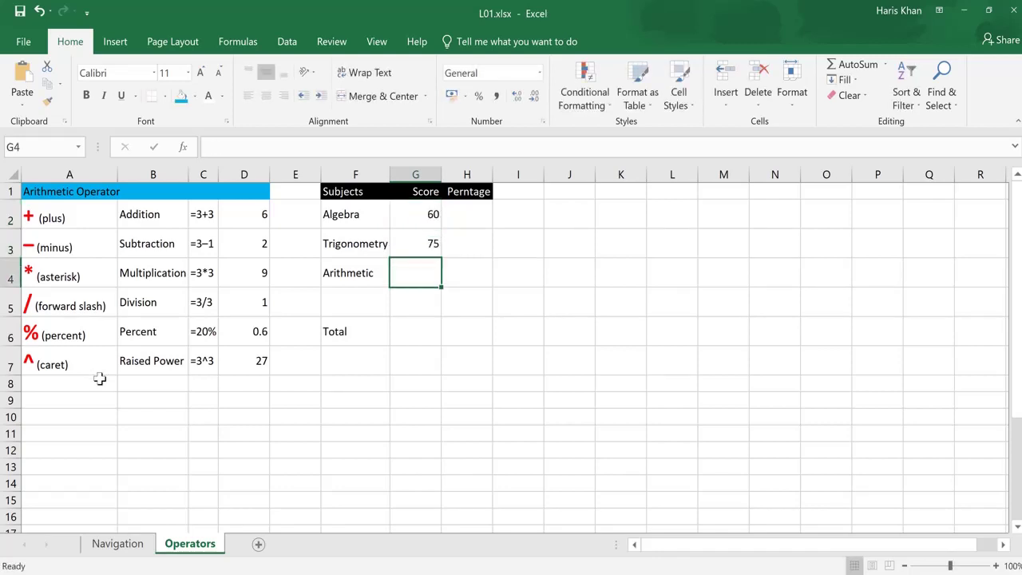
text(55)
key(Return)
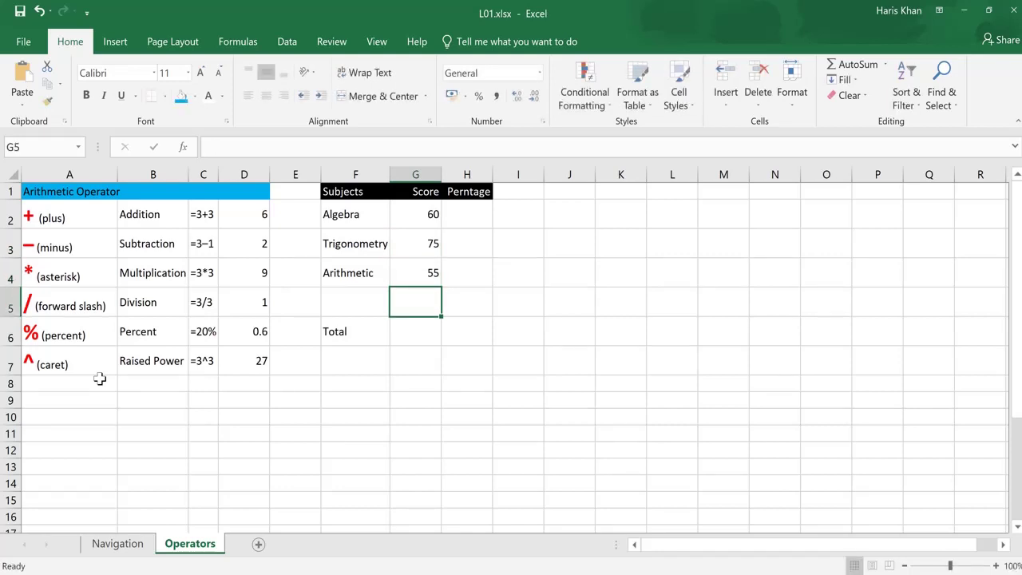
Review the Score column from its heading in G1 down past the Total row, including the Total label in F6.
key(Down)
key(Left)
key(Right)
key(Up)
key(Up)
key(Up)
key(Up)
key(Up)
key(Down)
key(Down)
key(Down)
key(Down)
key(Down)
key(Down)
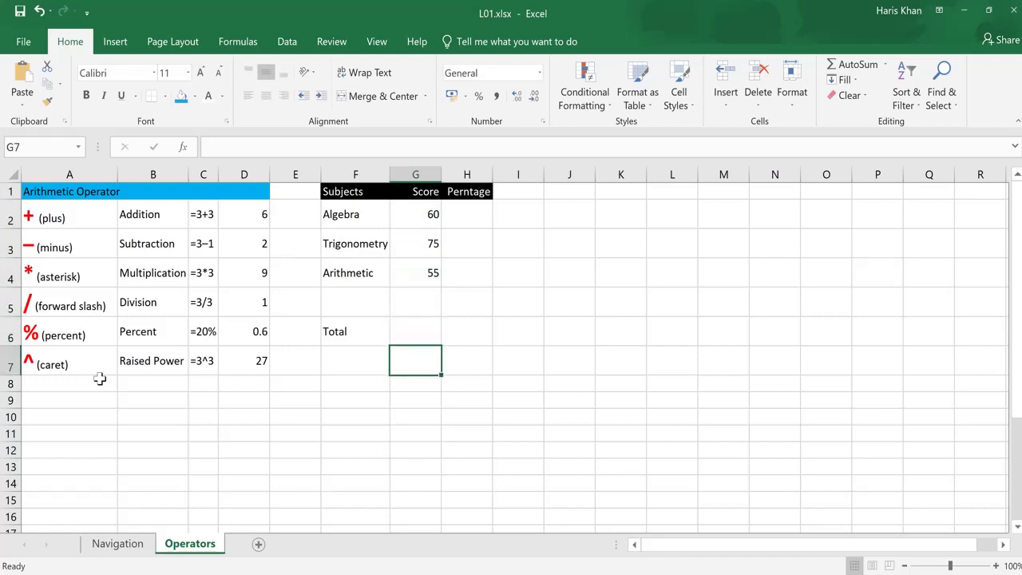
Calculate the total score in G6 by adding the three subject scores with =G2+G3+G4.
key(Up)
text(=)
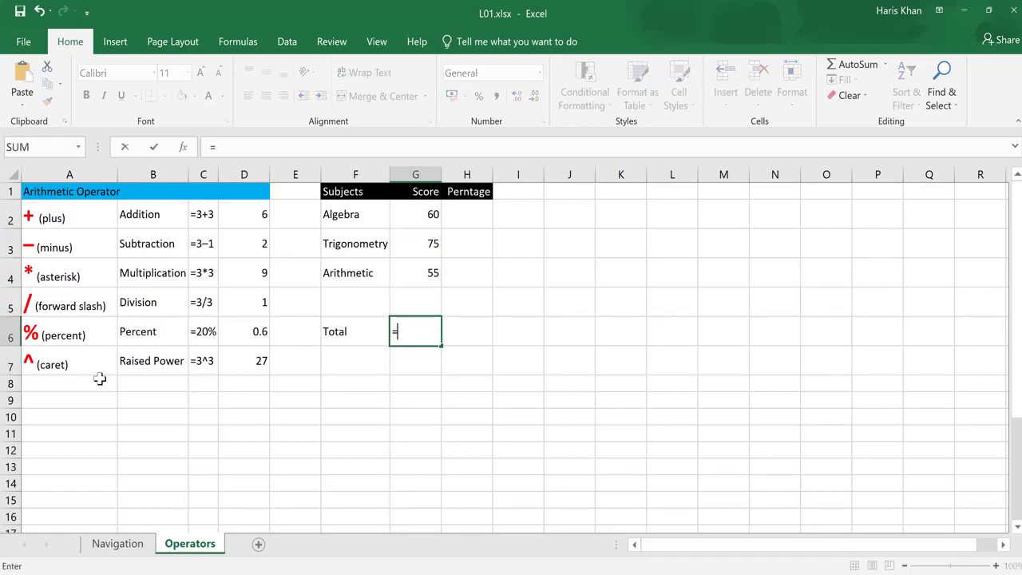
click(409, 211)
text(+)
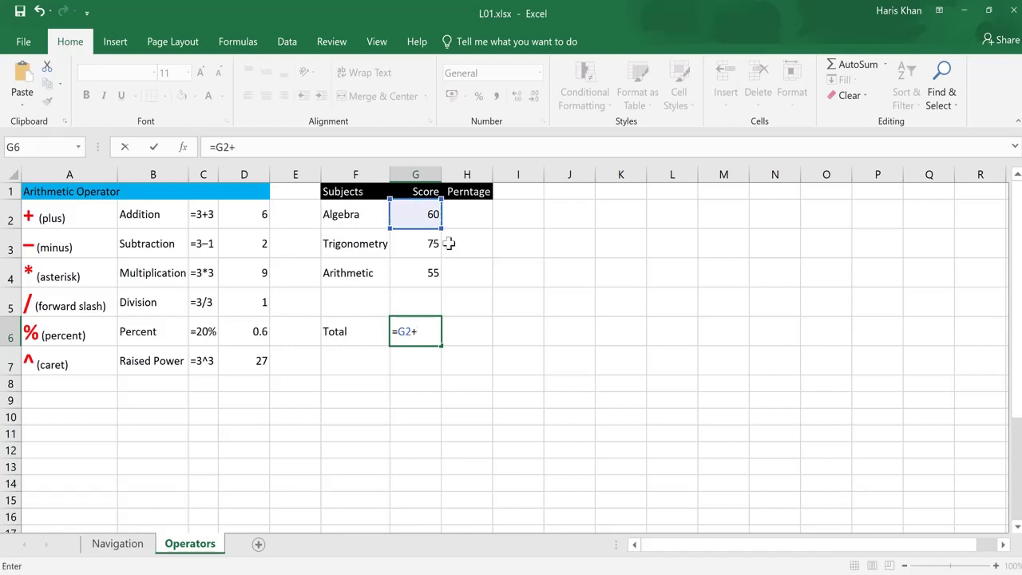
click(414, 242)
text(+)
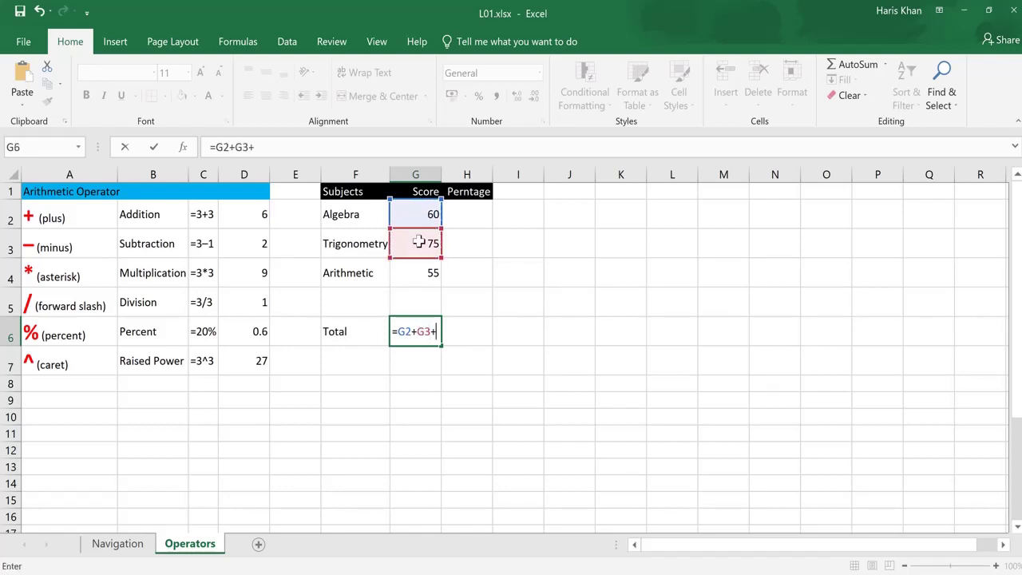
click(412, 274)
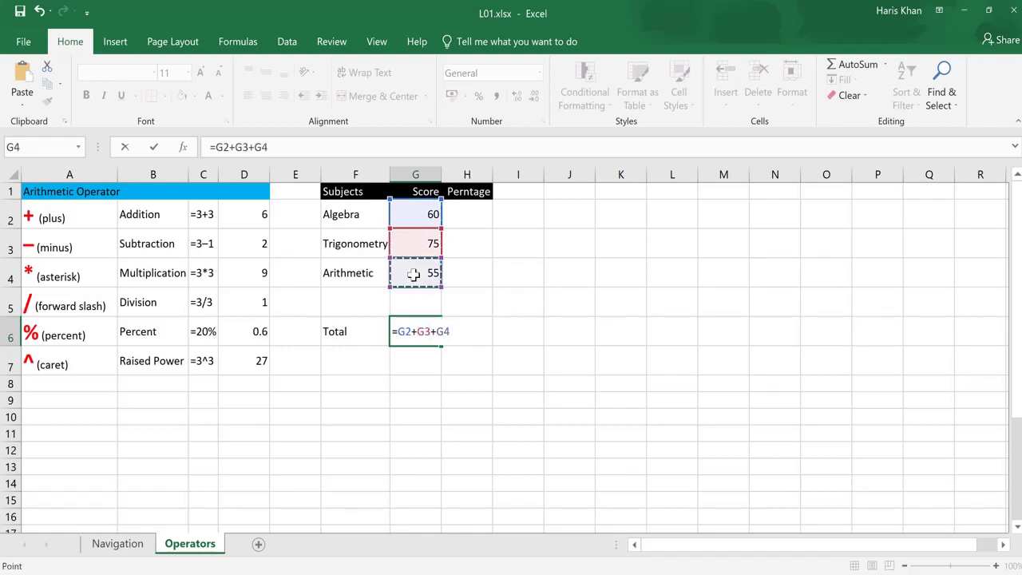
key(Return)
key(Up)
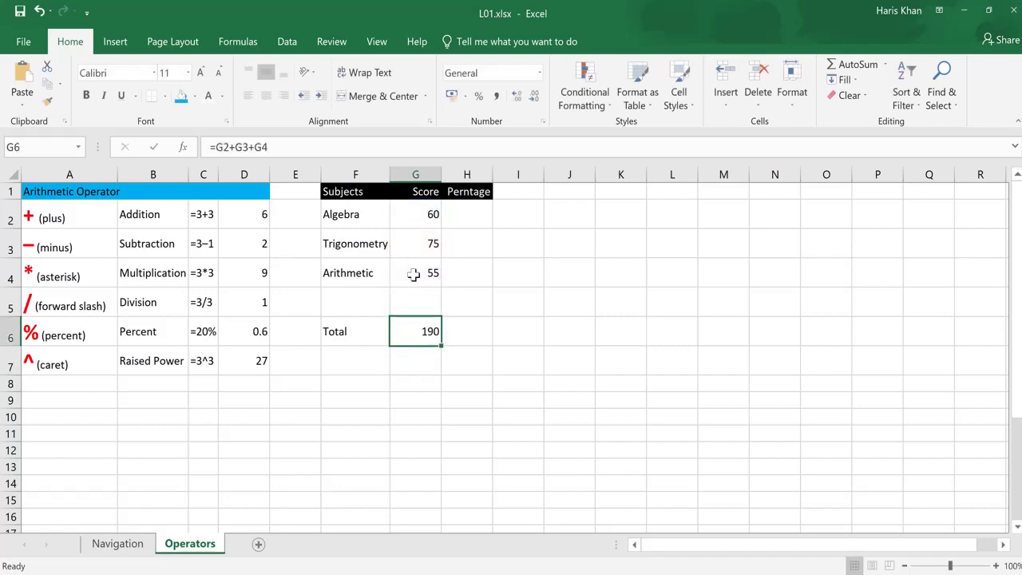
Review the total in G6 and the individual subject scores in G2 to G4.
key(Up)
key(Up)
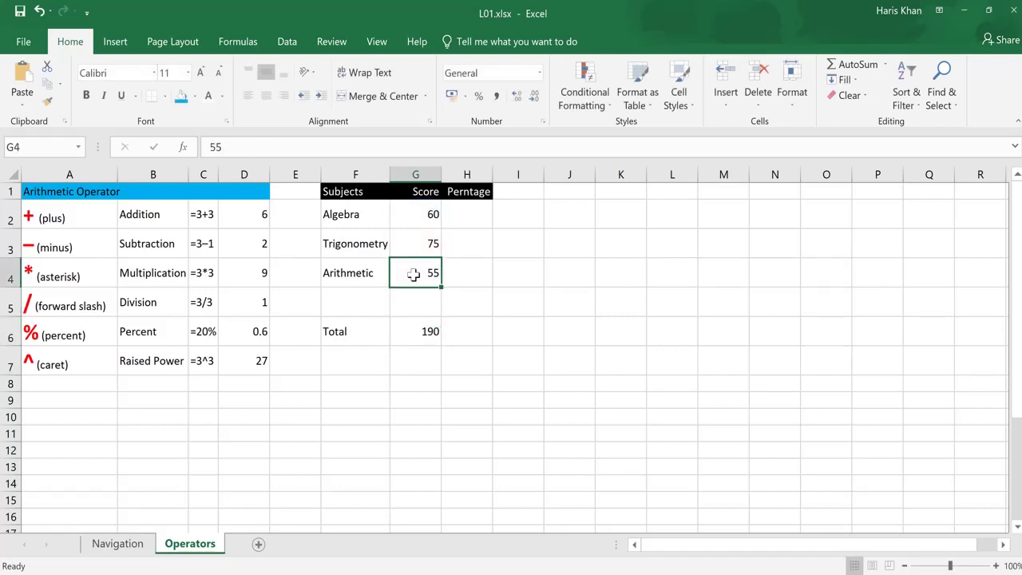
key(Down)
key(Down)
key(Up)
key(Up)
key(Up)
key(Up)
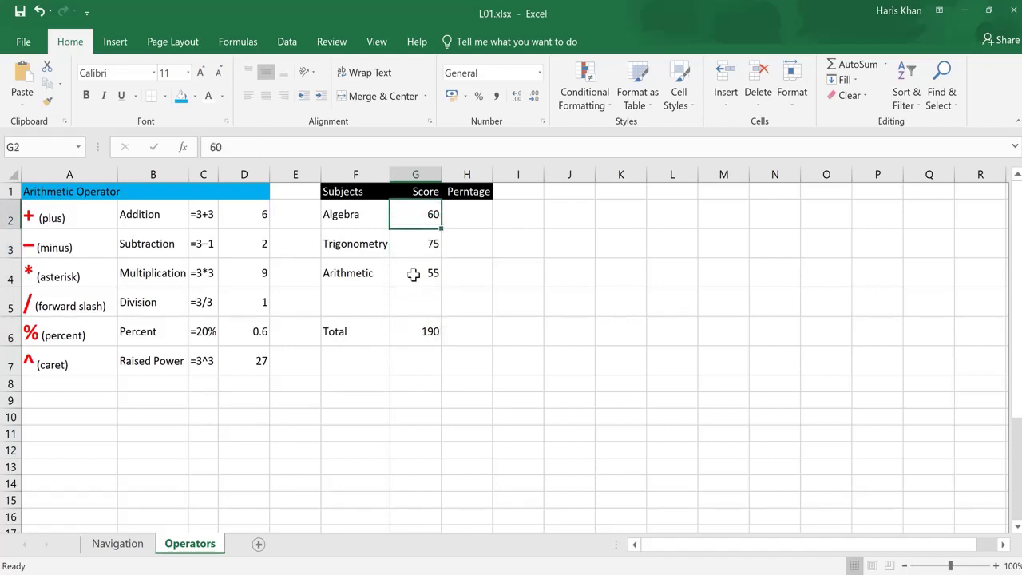
key(Down)
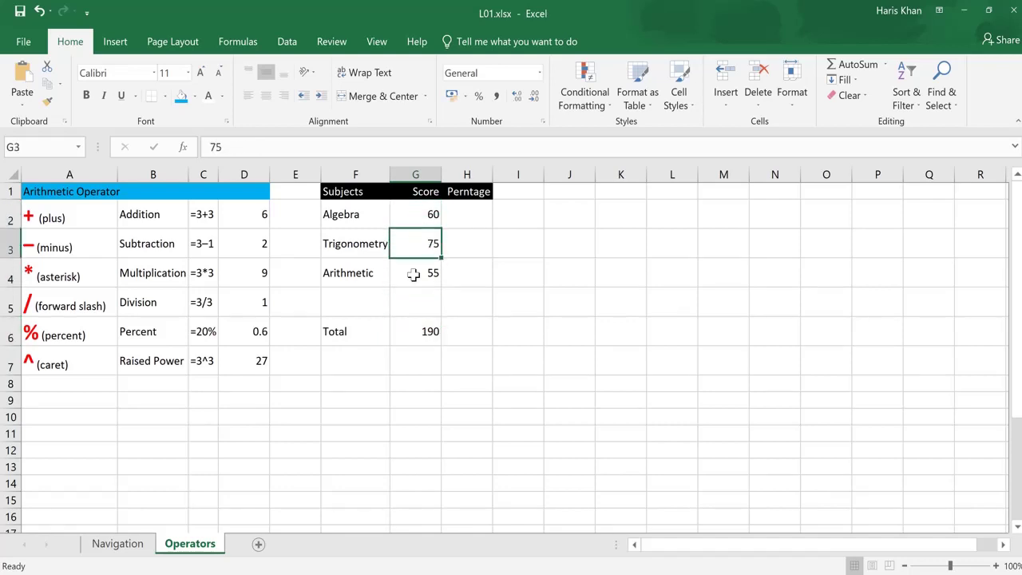
key(Up)
Calculate Algebra's share of the total in H2 with =G2/G6 and format the cell as Percentage.
key(Right)
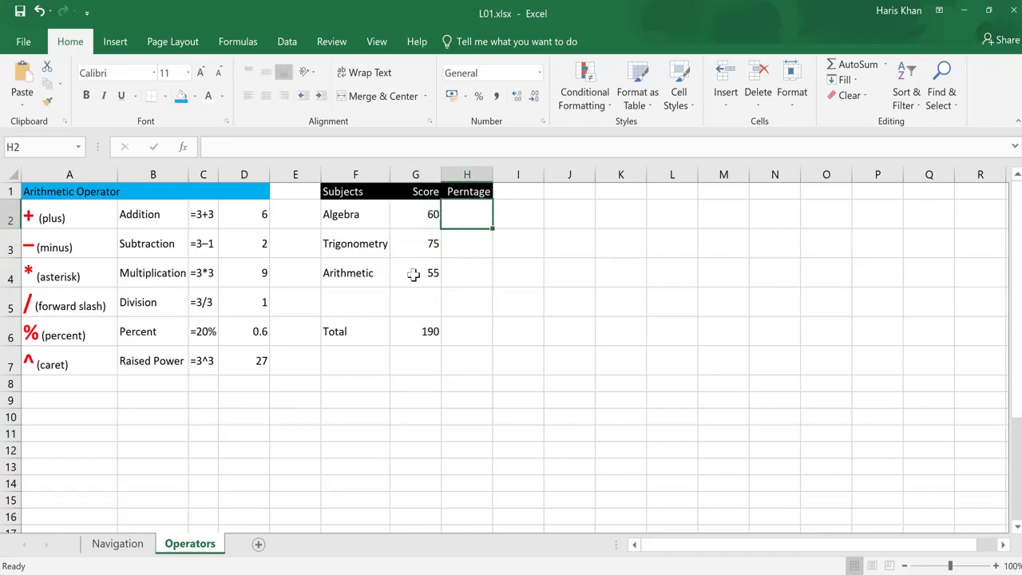
text(=)
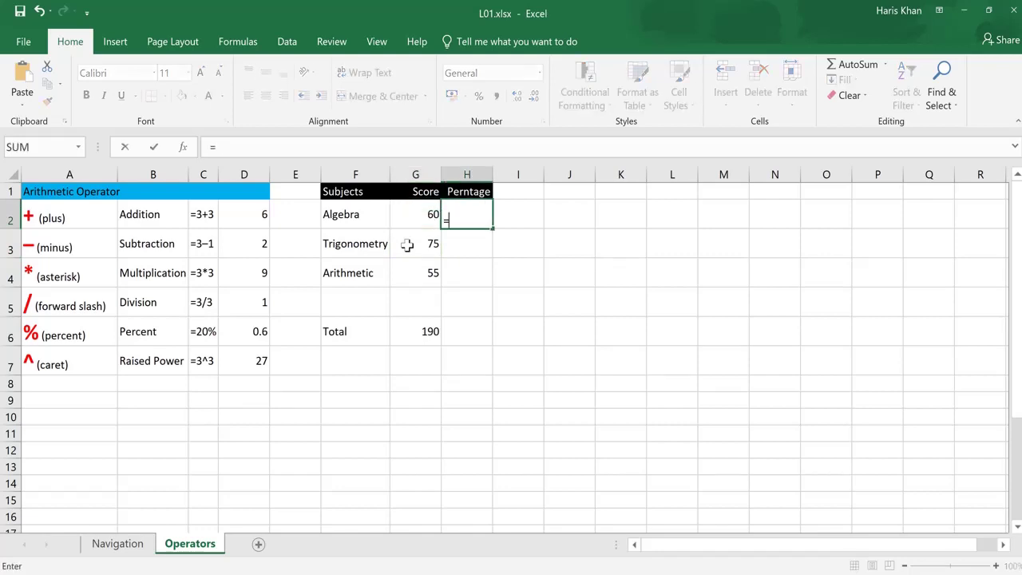
click(414, 217)
text(/)
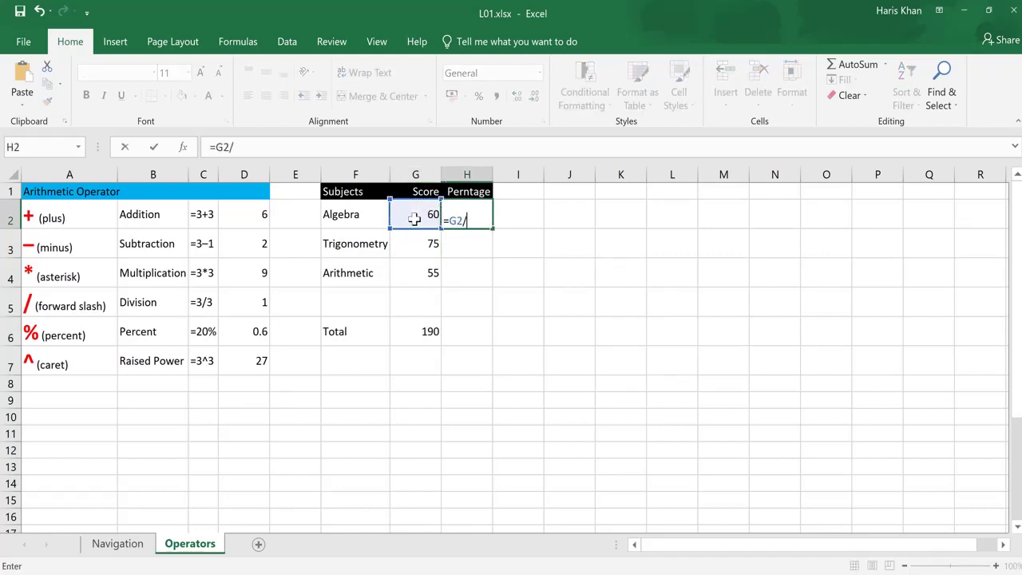
click(433, 327)
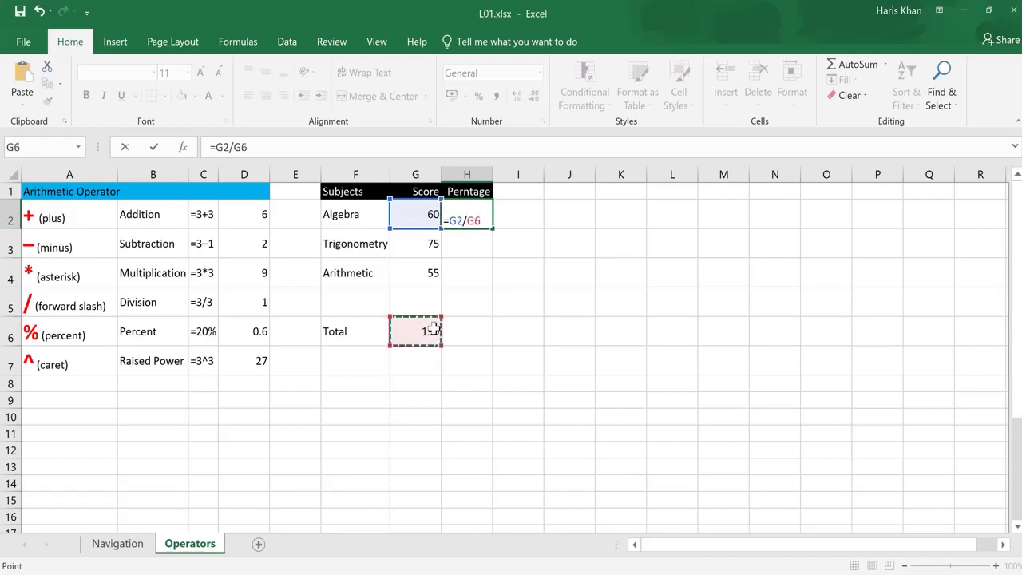
key(Return)
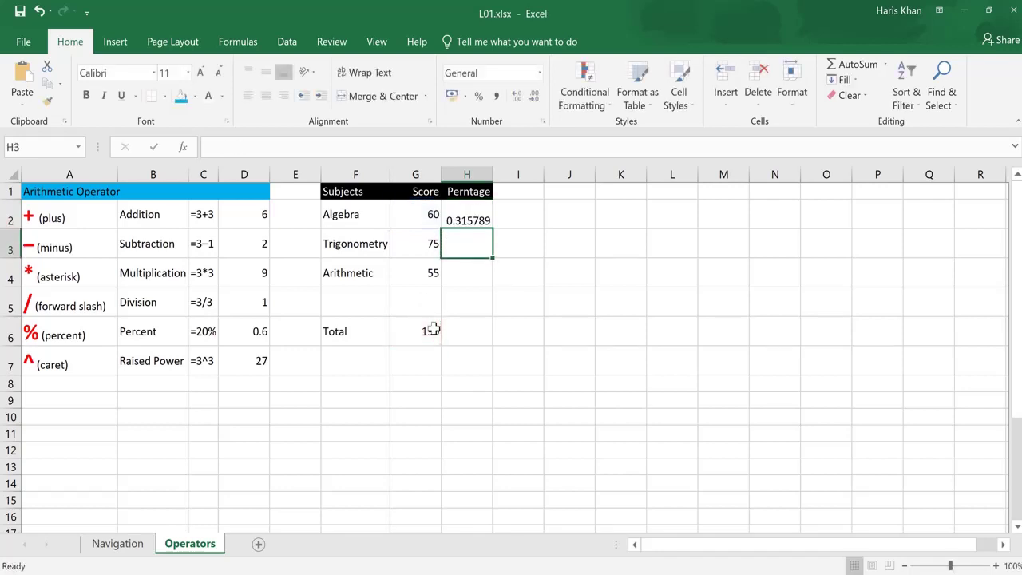
key(Up)
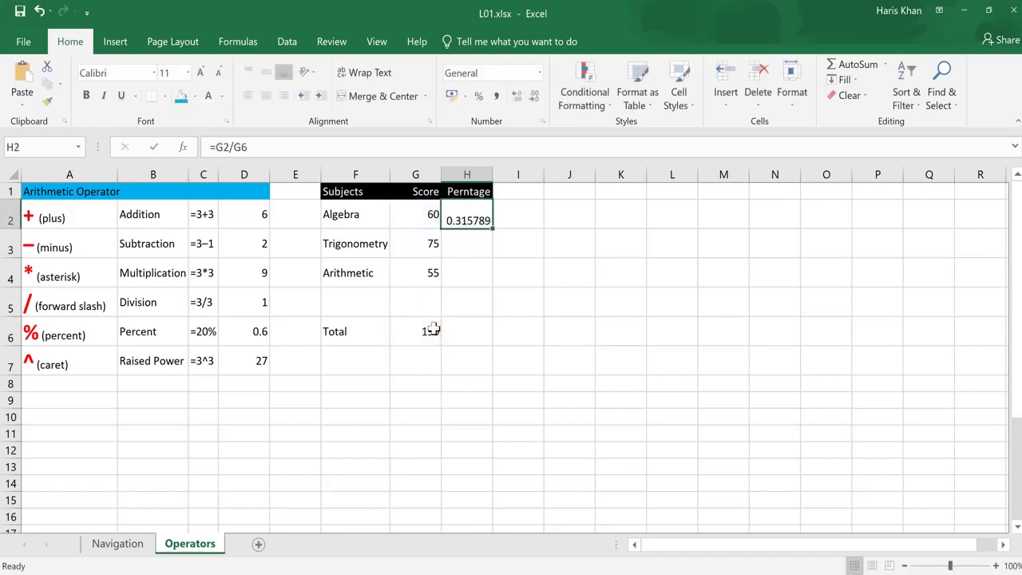
click(481, 100)
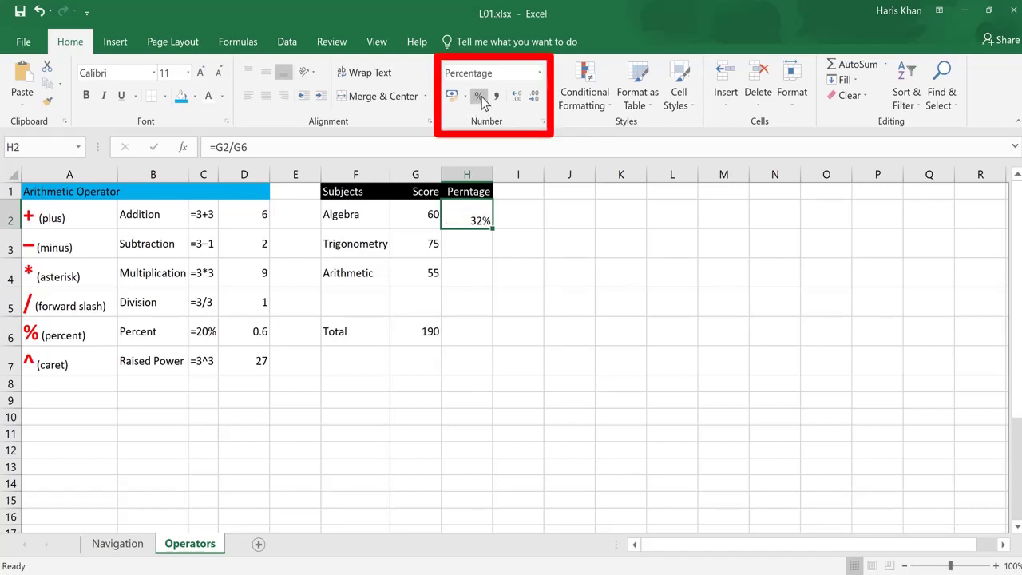
Calculate Trigonometry's share of the total in H3 with =G3/G6.
key(Down)
text(=)
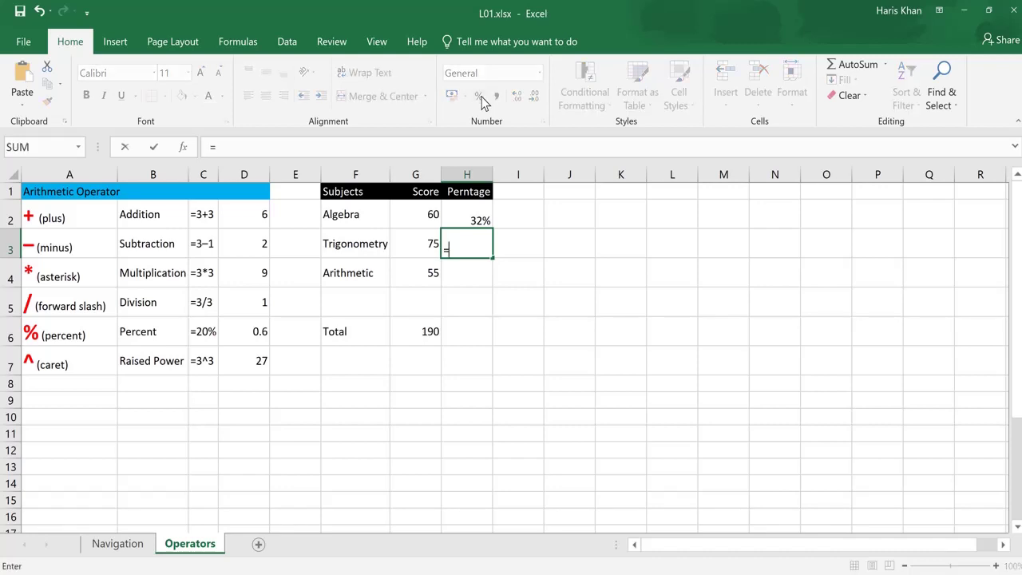
key(Left)
text(/)
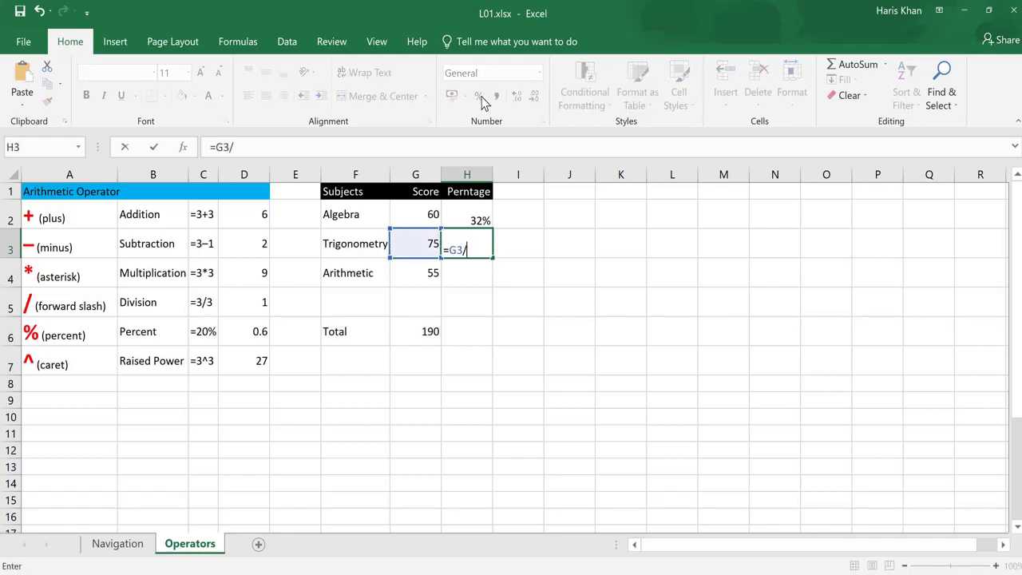
click(409, 332)
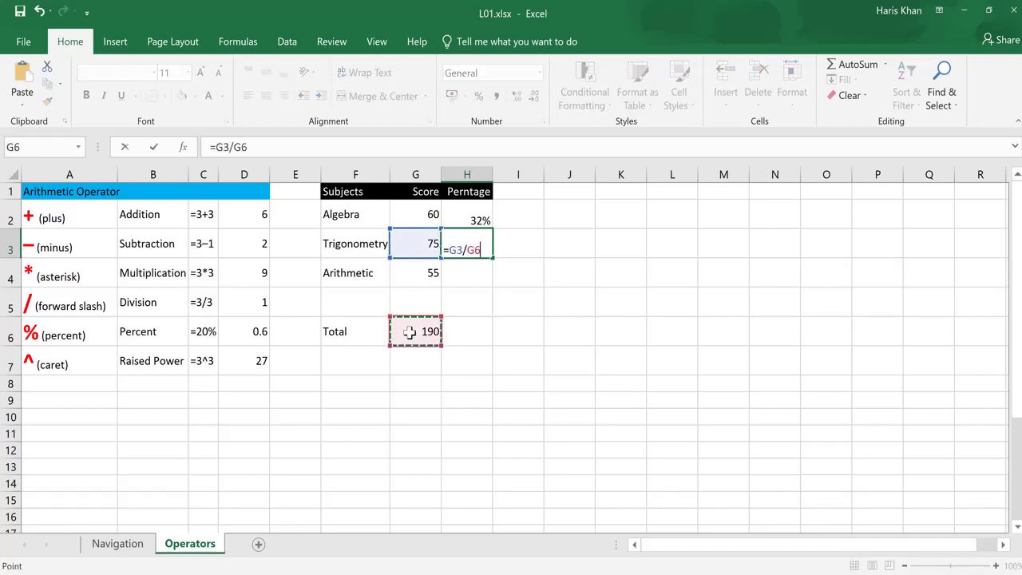
key(Return)
key(Up)
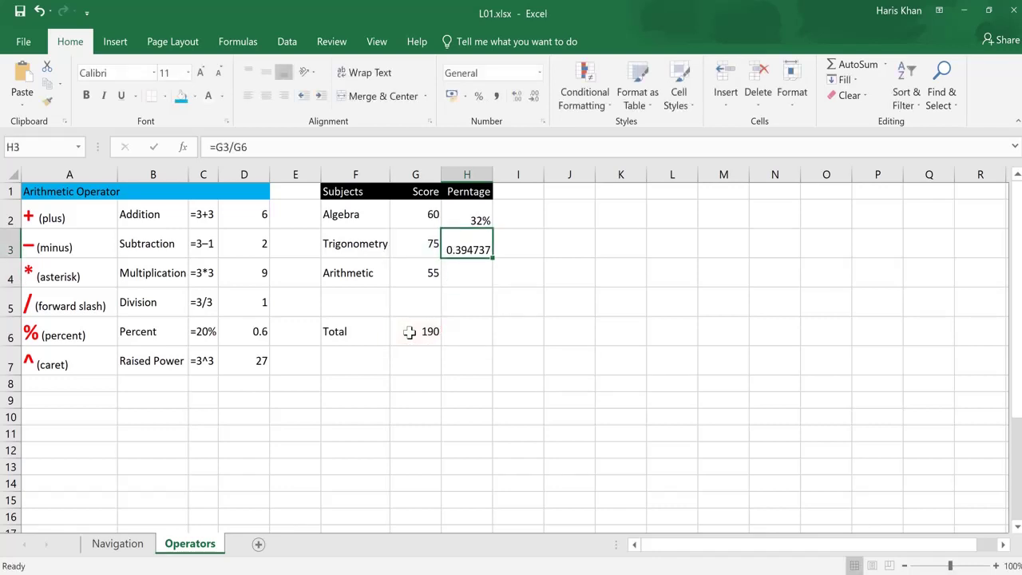
Format Trigonometry's share in H3 as Percentage.
click(479, 95)
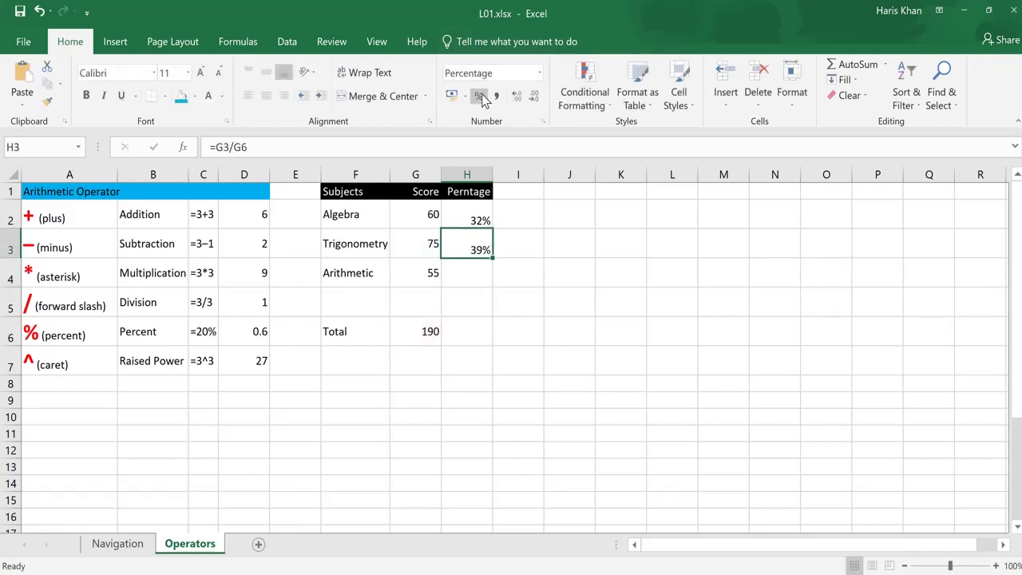
key(Return)
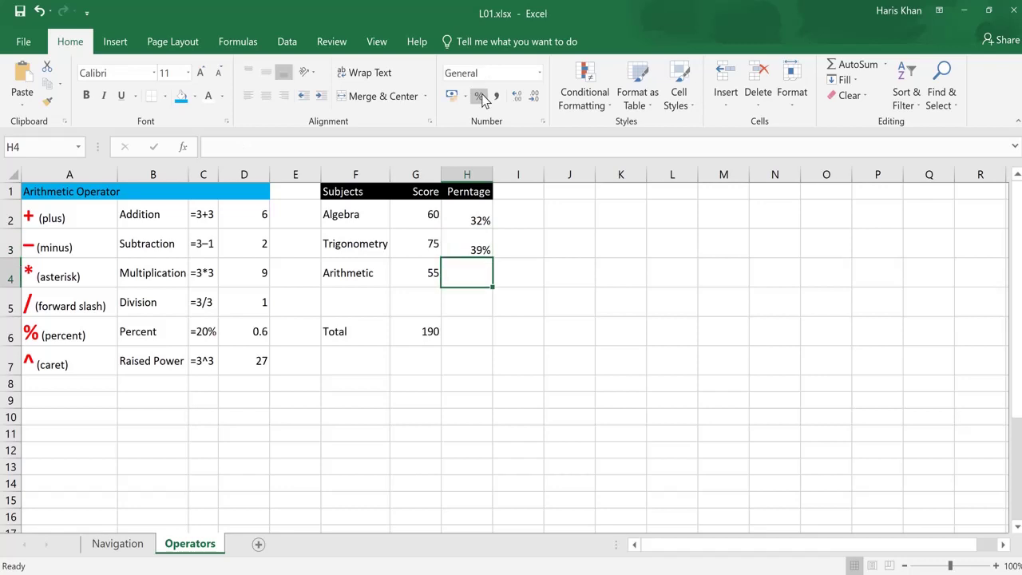
Calculate Arithmetic's share of the total in H4 with =G4/G6 and format the cell as Percentage.
text(=G4/)
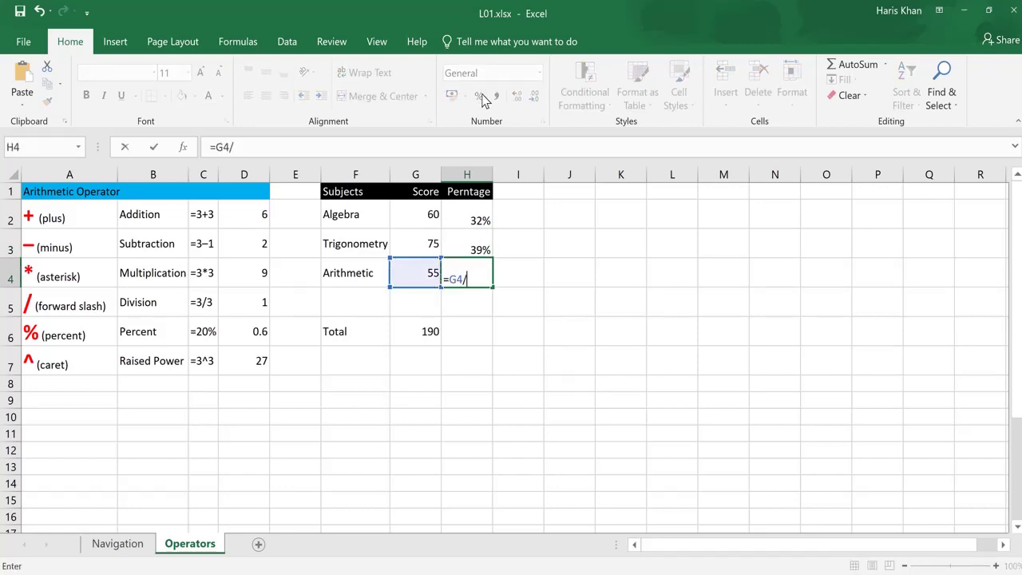
click(433, 329)
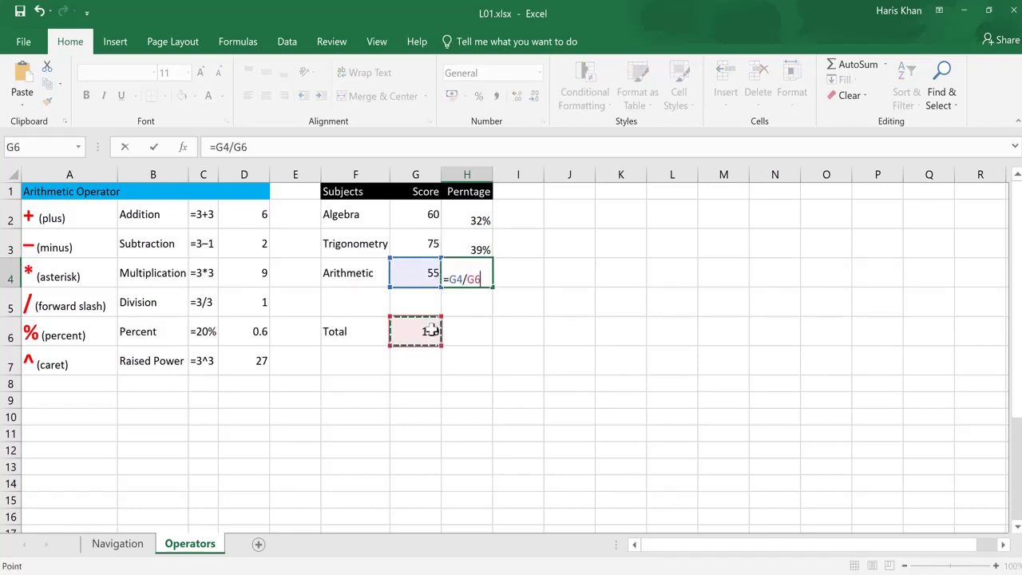
key(ctrl+Return)
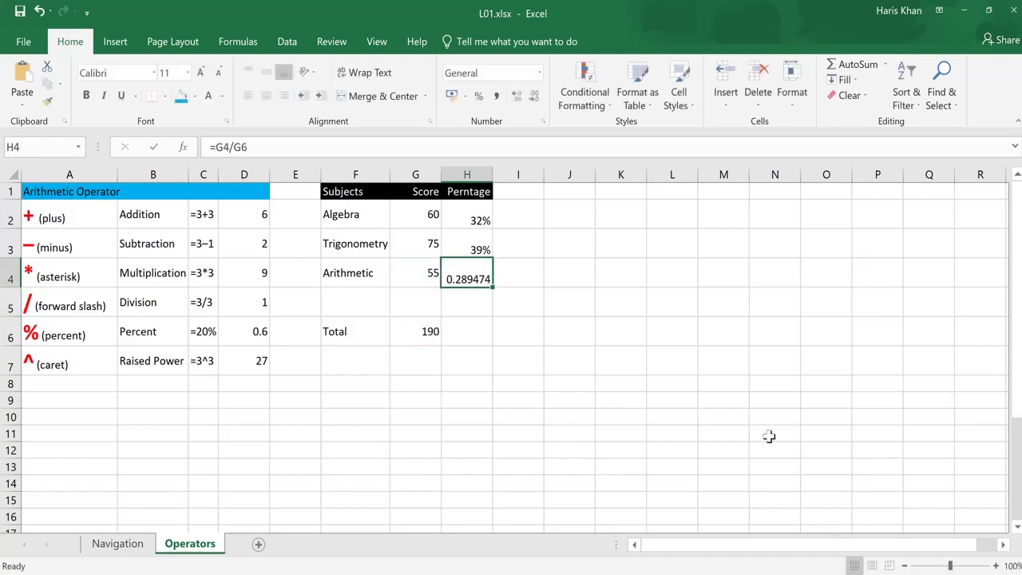
click(478, 97)
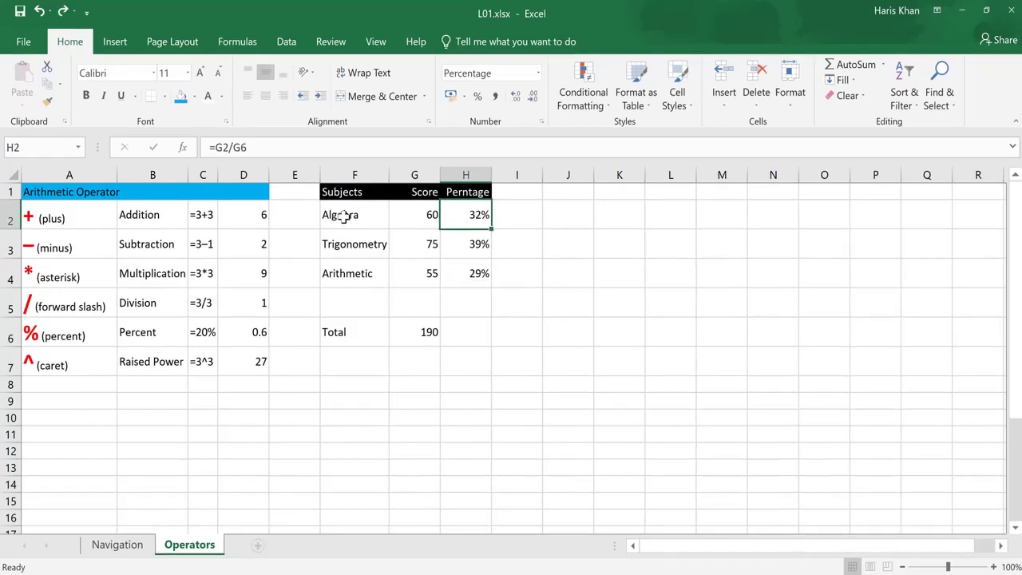
Inspect the underlying contents of the Algebra label, its score, the total in G6 and the percentage in H2.
click(344, 215)
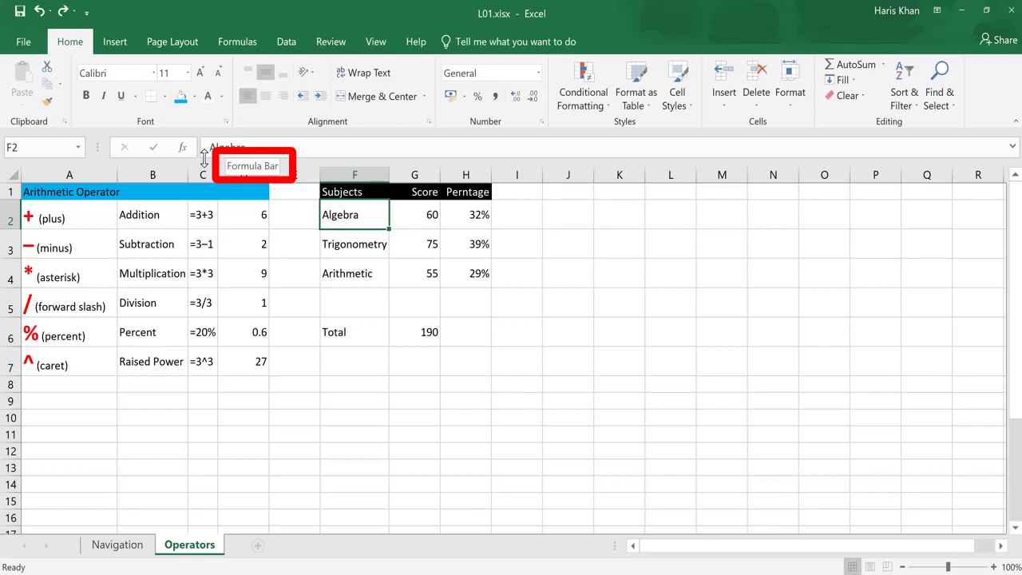
click(425, 213)
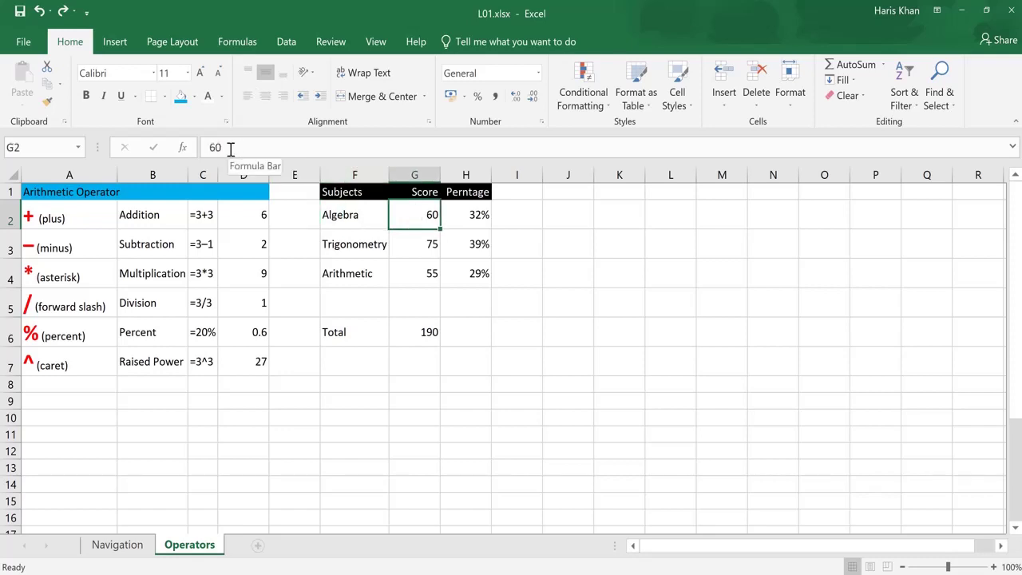
click(429, 334)
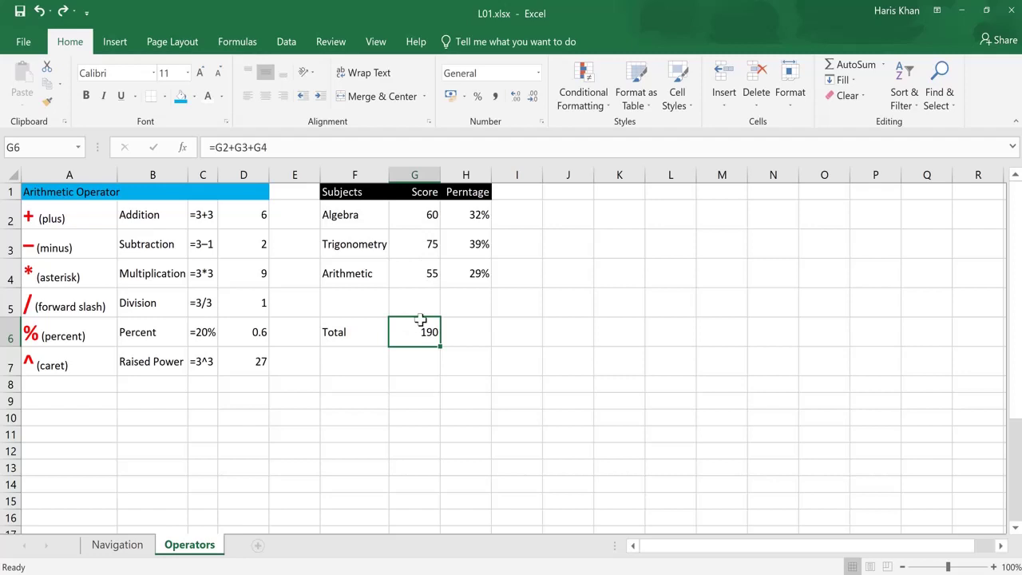
click(470, 215)
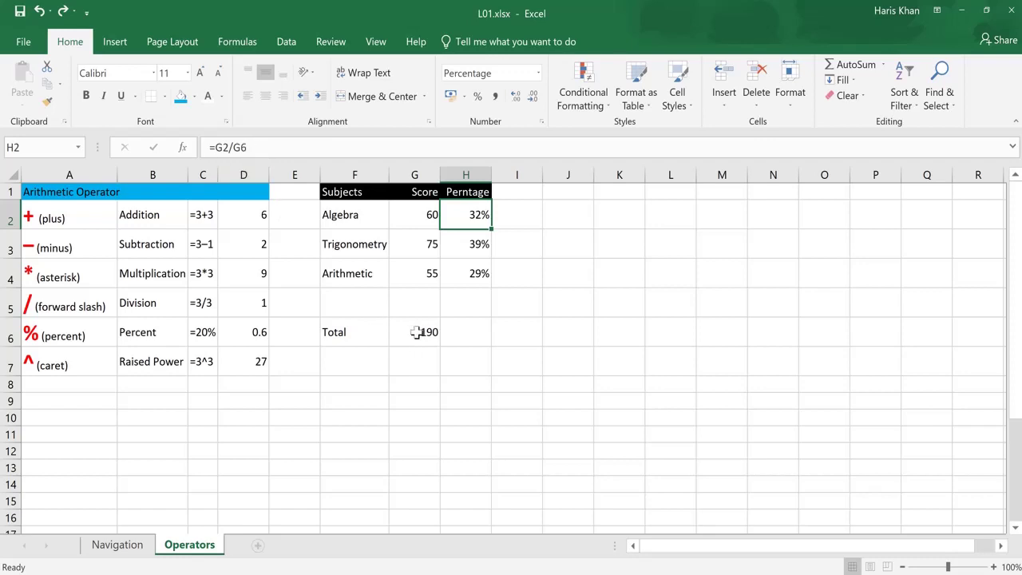
Set the number format of Algebra's percentage in H2 to General.
right_click(455, 215)
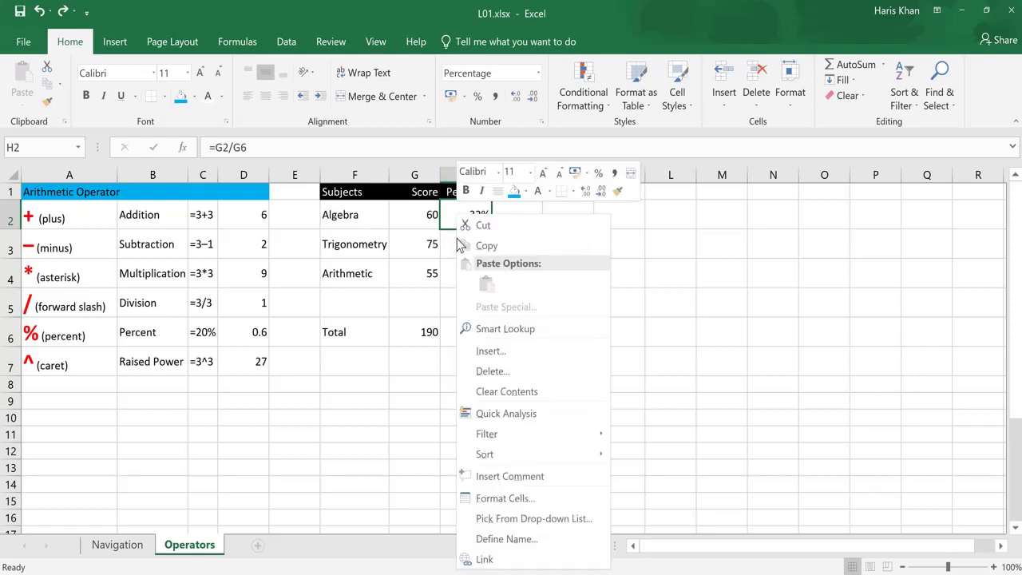
click(489, 498)
click(329, 214)
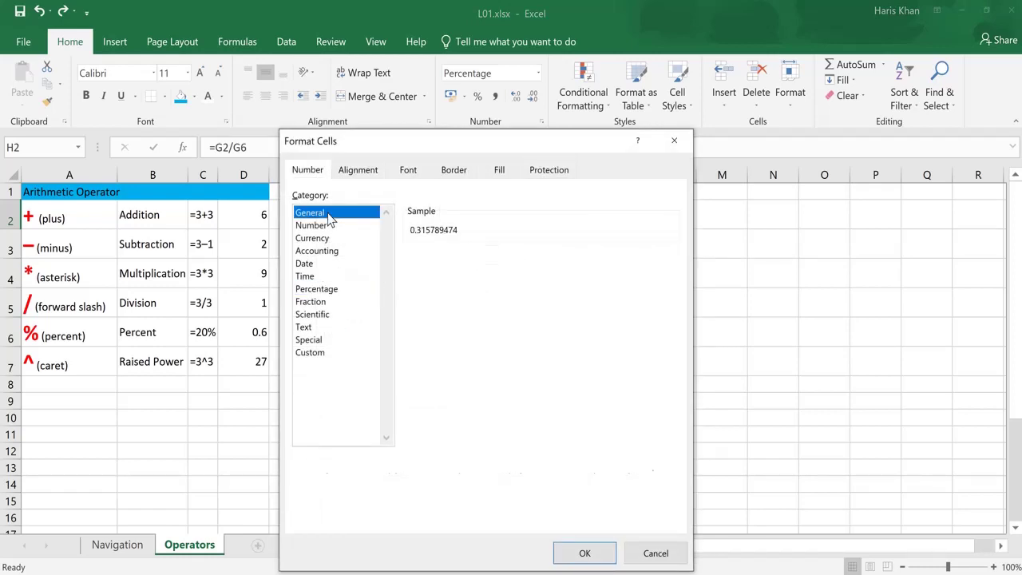
click(584, 552)
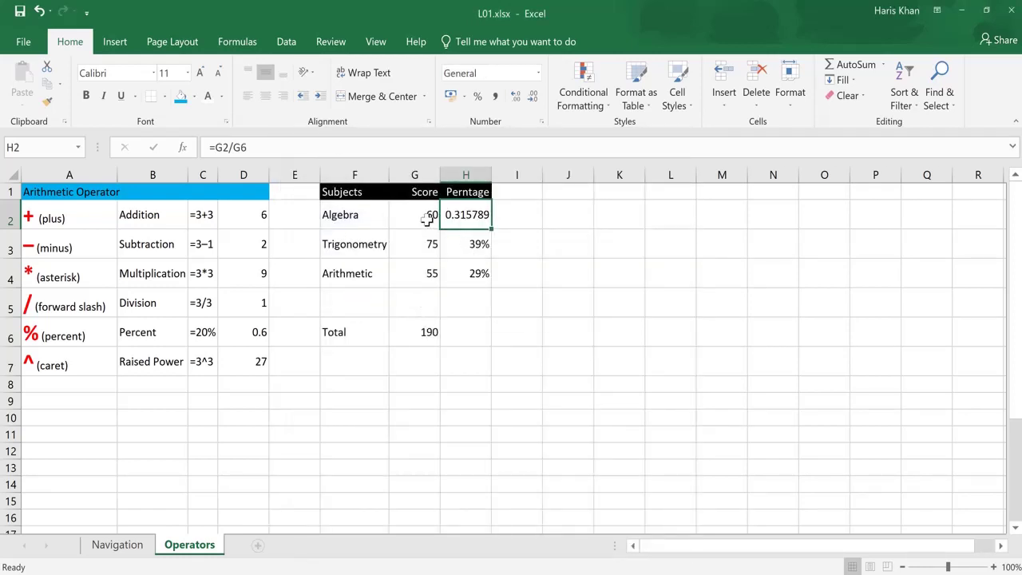
Set the Trigonometry and Arithmetic percentages in H3 and H4 to the General number format.
click(456, 244)
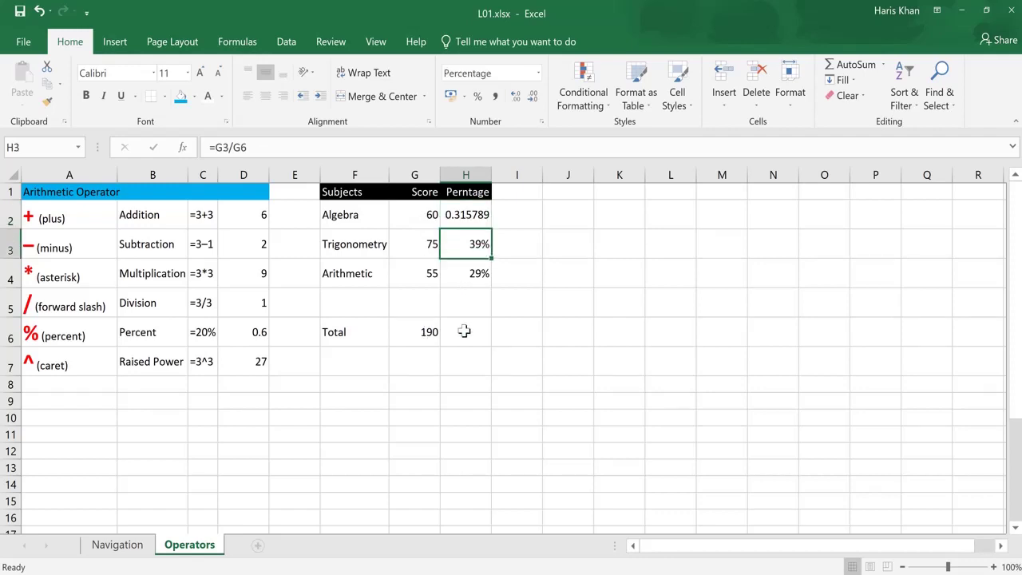
key(ctrl+shift+asciitilde)
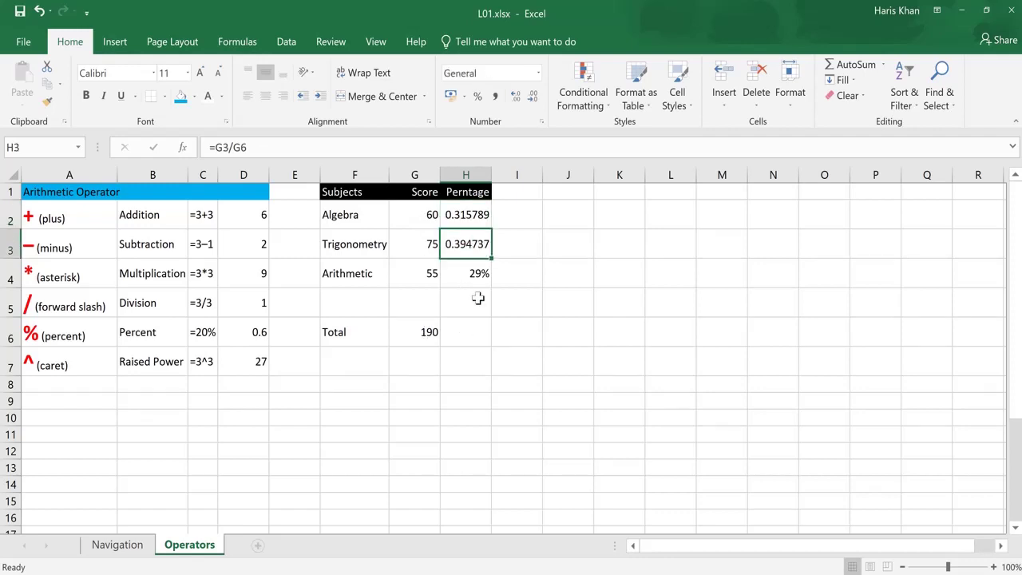
click(477, 273)
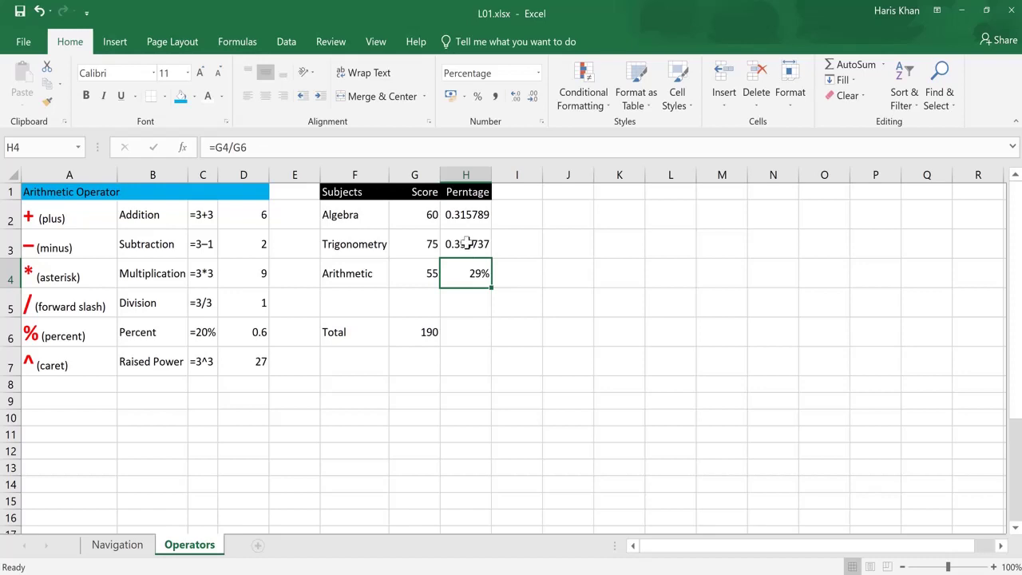
key(ctrl+shift+asciitilde)
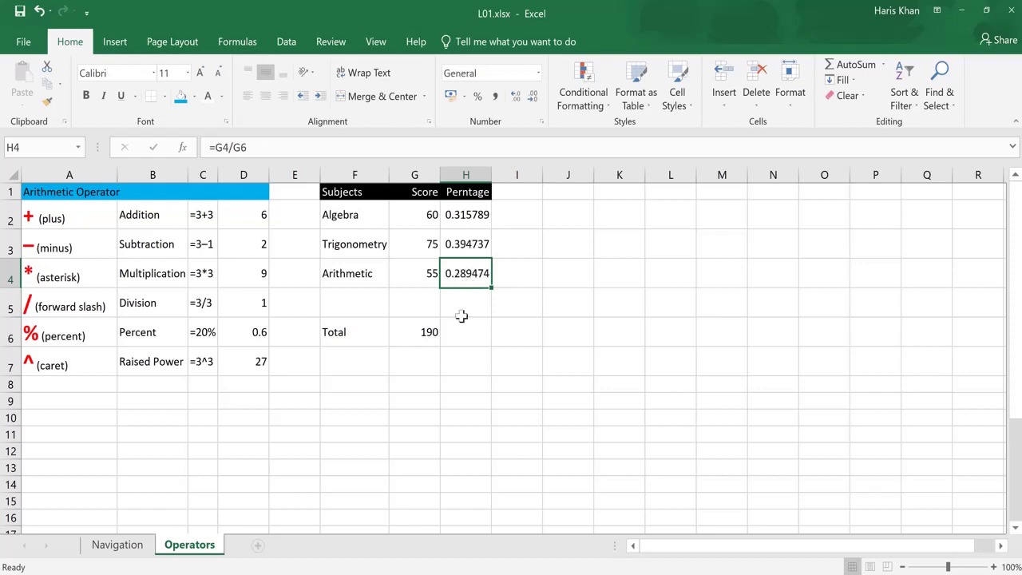
Copy the total formula from G6 into H6 and check that it reads =H2+H3+H4.
click(423, 335)
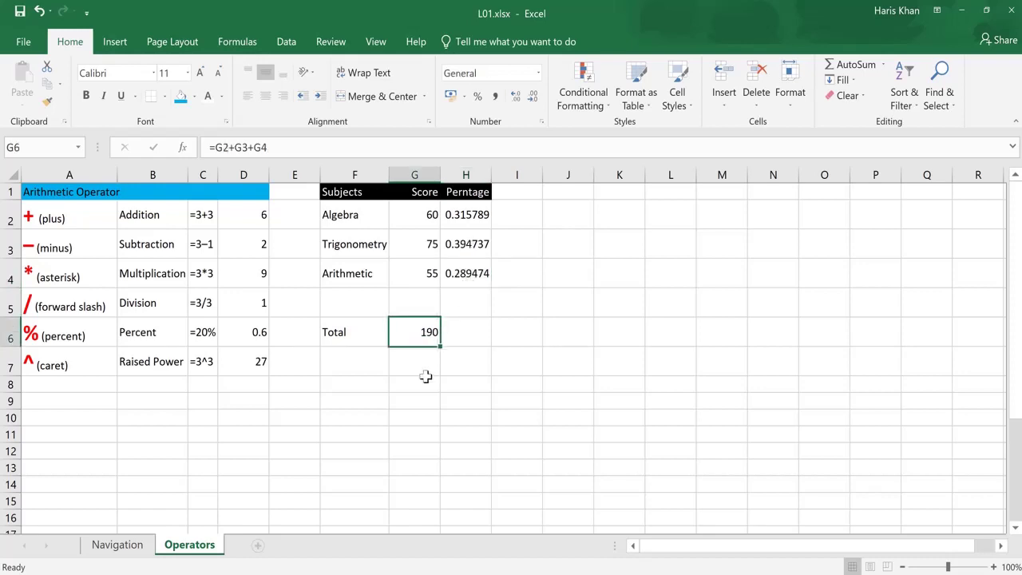
key(ctrl+c)
key(Right)
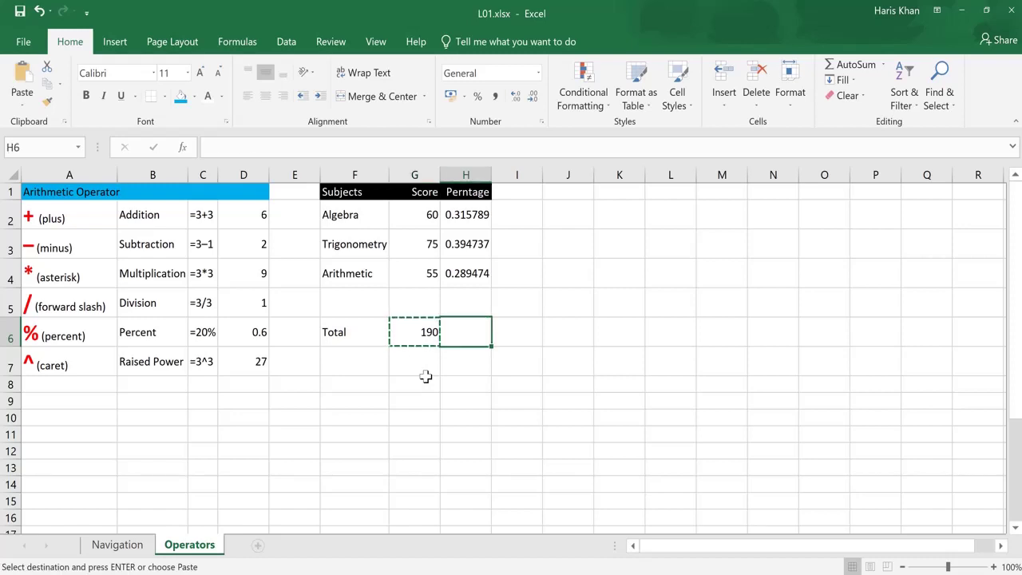
key(Return)
key(F2)
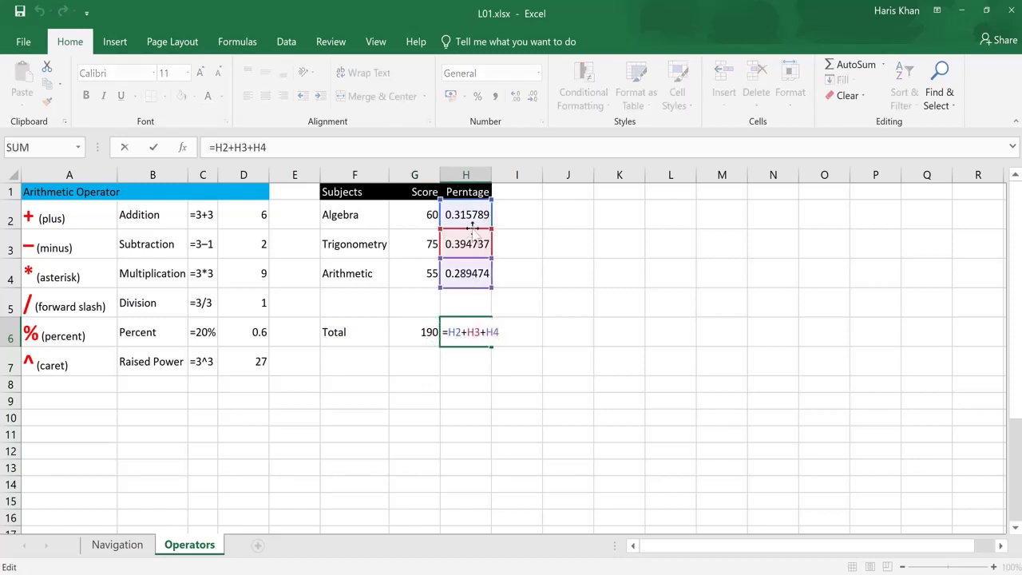
key(Return)
Format the range H2 to H6 as Percentage.
key(Up)
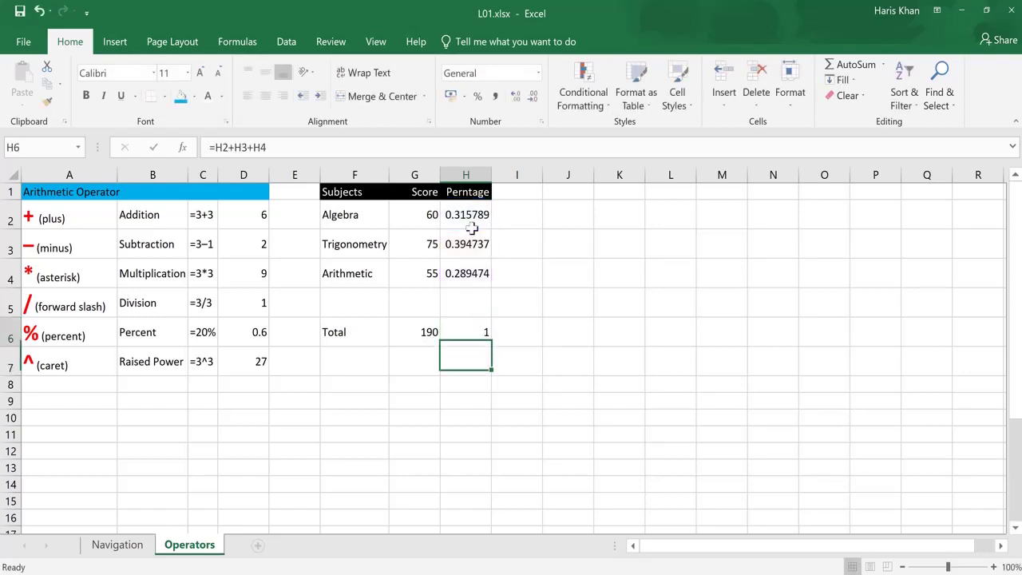
key(Up)
key(Up)
key(Up)
key(Up)
key(Up)
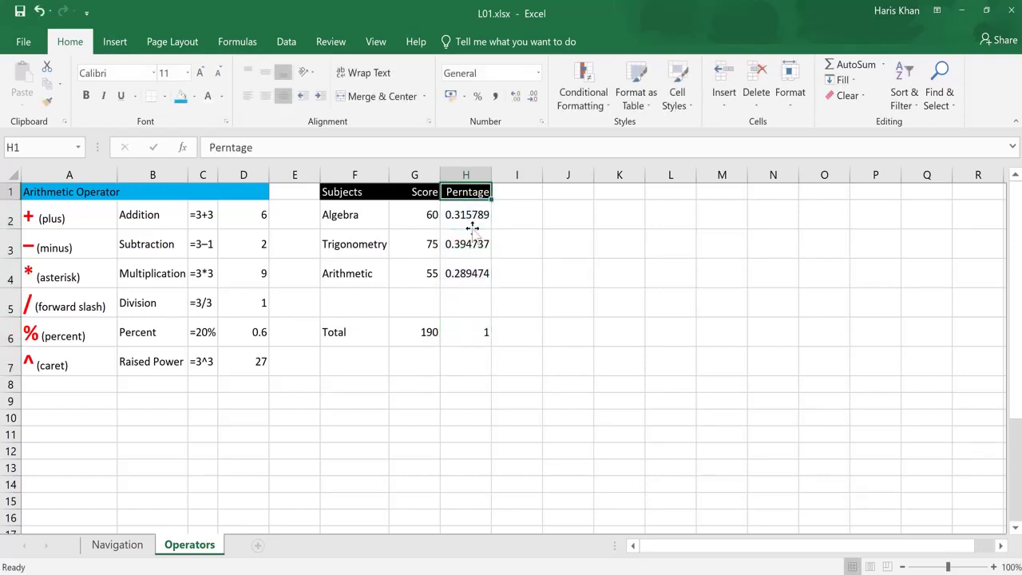
key(Down)
key(shift+Down)
key(shift+Down)
key(shift+Down)
key(shift+Down)
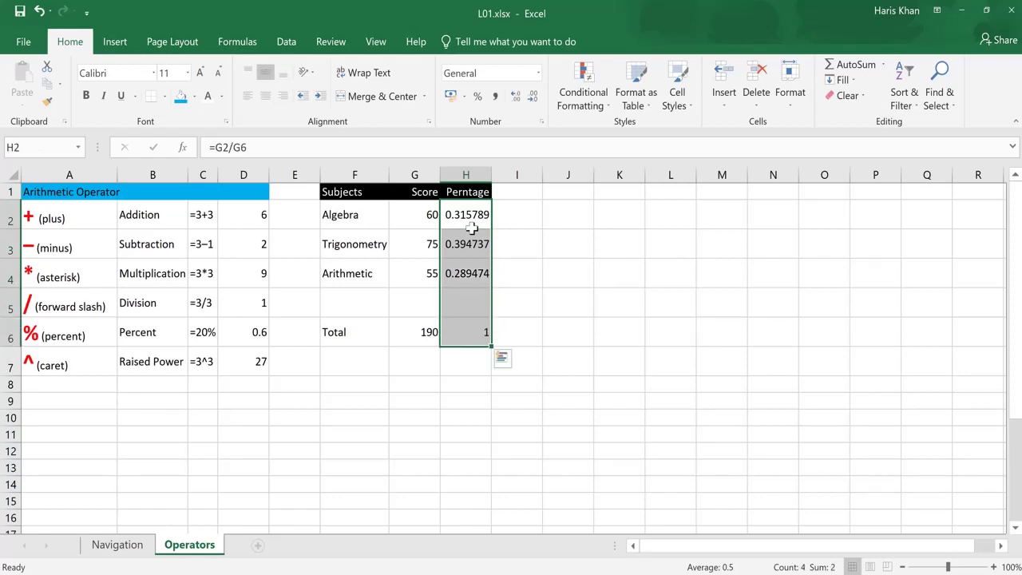
click(478, 95)
click(471, 332)
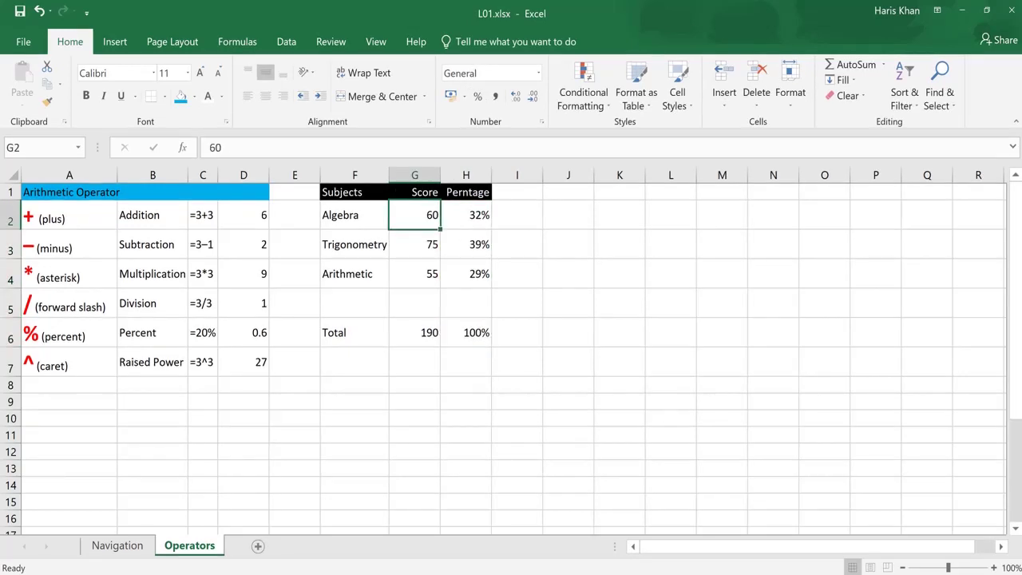
Examine the subject scores in G2 to G4 and the total formula in G6 cell by cell.
key(Down)
key(Up)
key(Down)
key(Down)
key(Down)
key(Down)
key(Up)
key(Up)
key(Up)
key(Up)
key(Right)
key(Left)
key(Down)
key(Down)
key(Down)
key(Down)
key(Down)
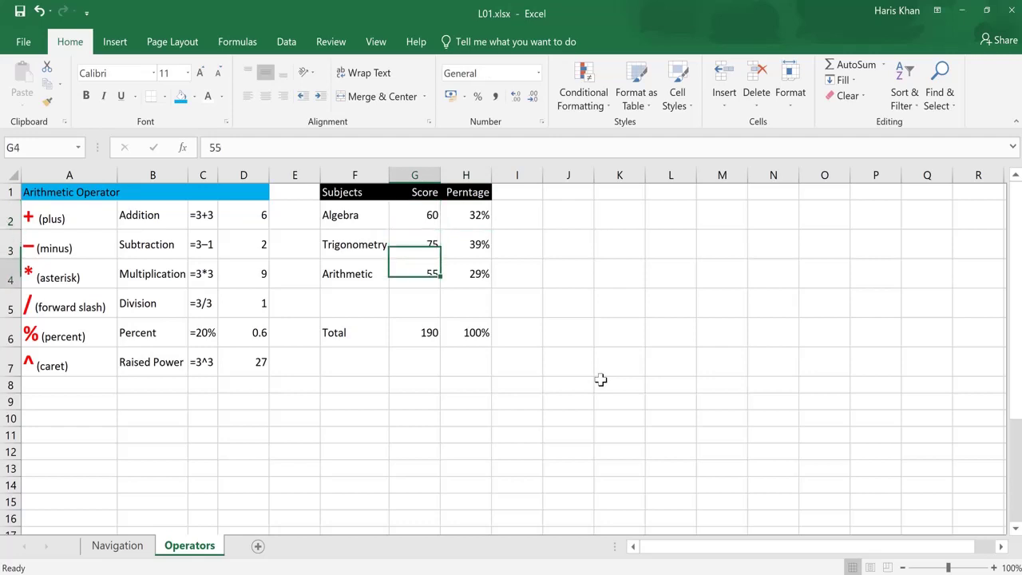
Set the Algebra score in G2 to 70 and check the total in G6.
key(Up)
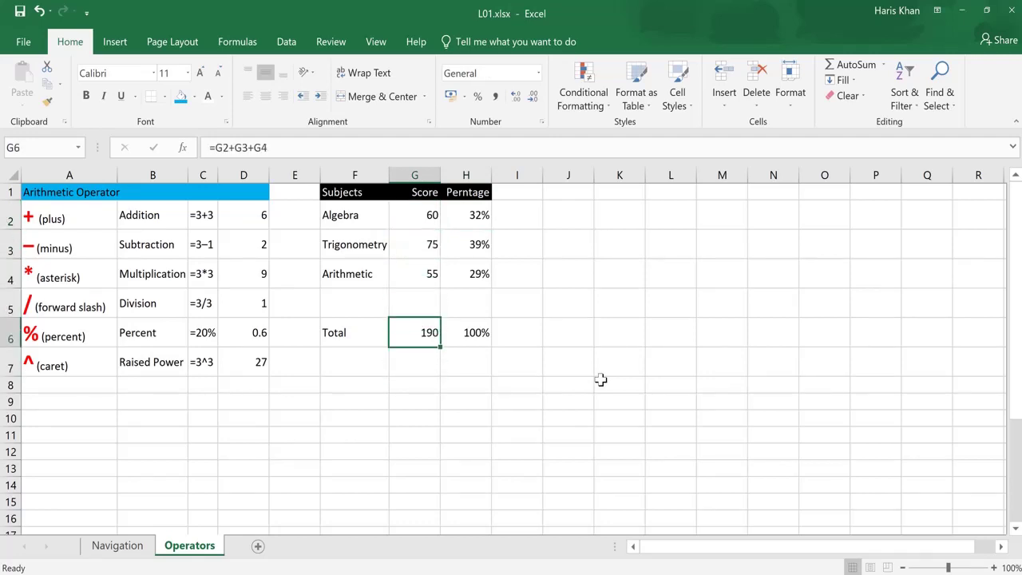
key(Up)
key(Up)
key(Up)
key(Up)
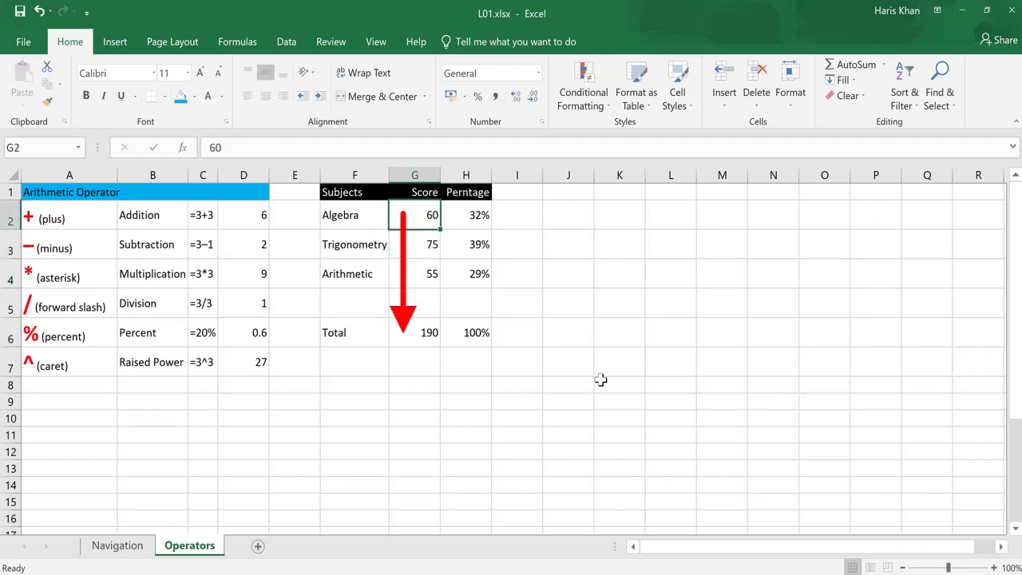
text(70)
key(Return)
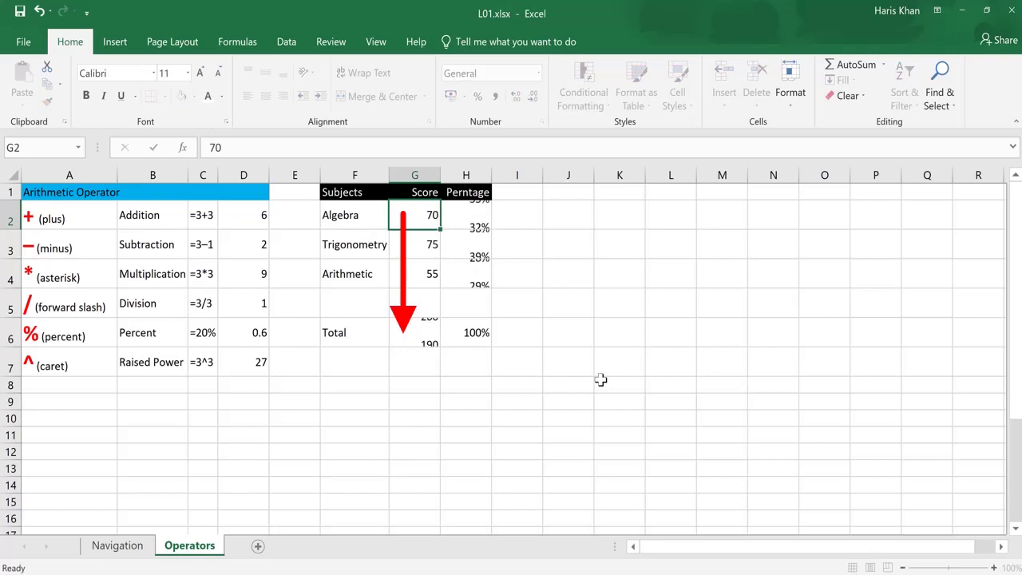
key(Down)
key(Down)
key(Down)
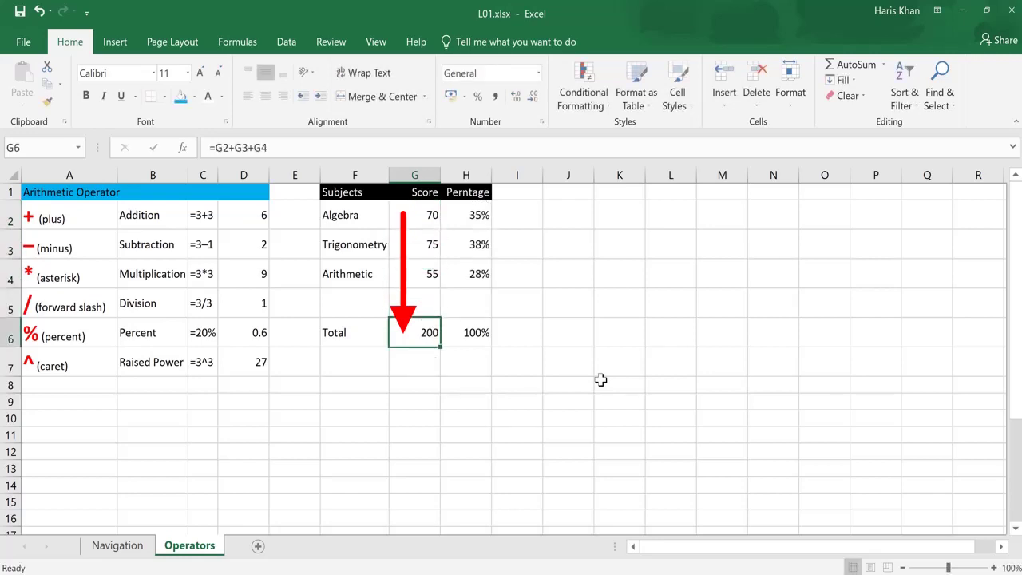
Set the Trigonometry score in G3 to 80.
key(Up)
key(Up)
key(Up)
key(Up)
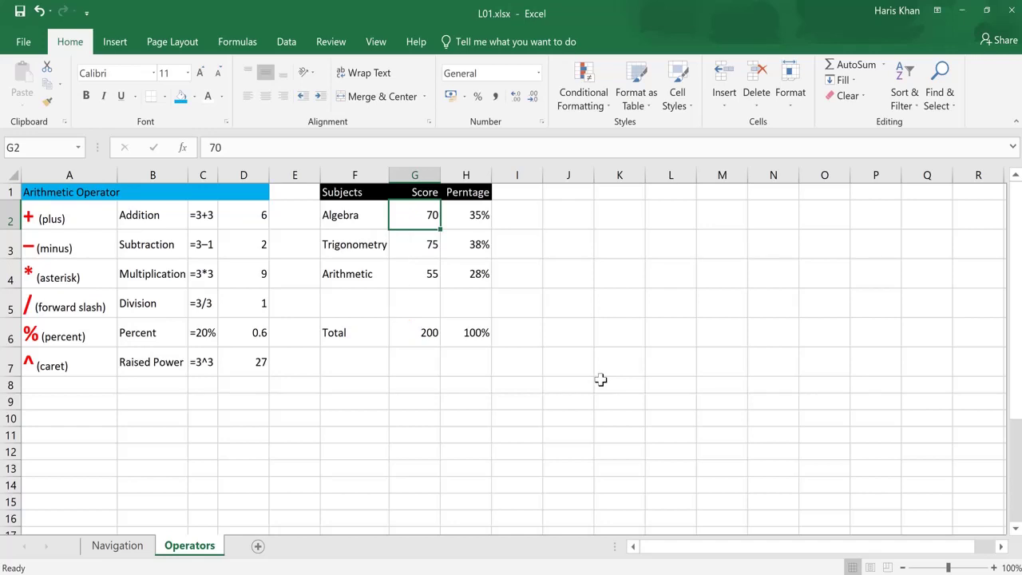
key(Down)
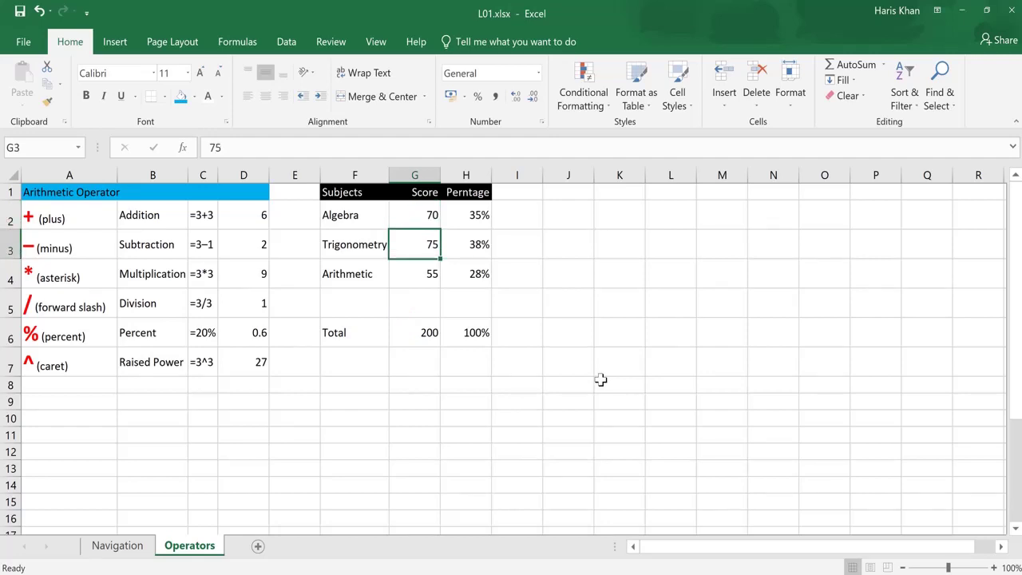
text(80)
key(Return)
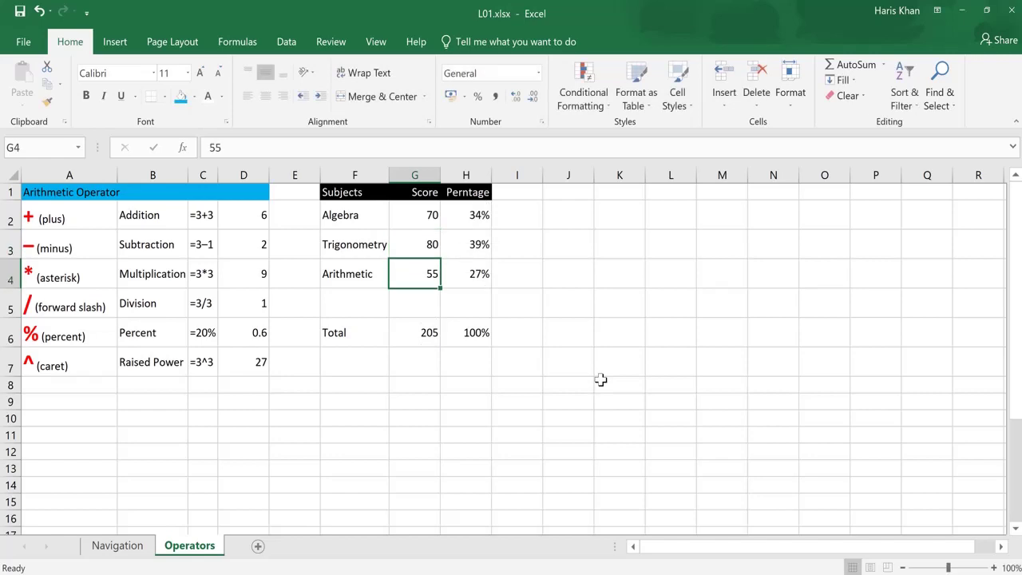
Set the Arithmetic score in G4 to 60 and check the recalculated total in G6.
text(60)
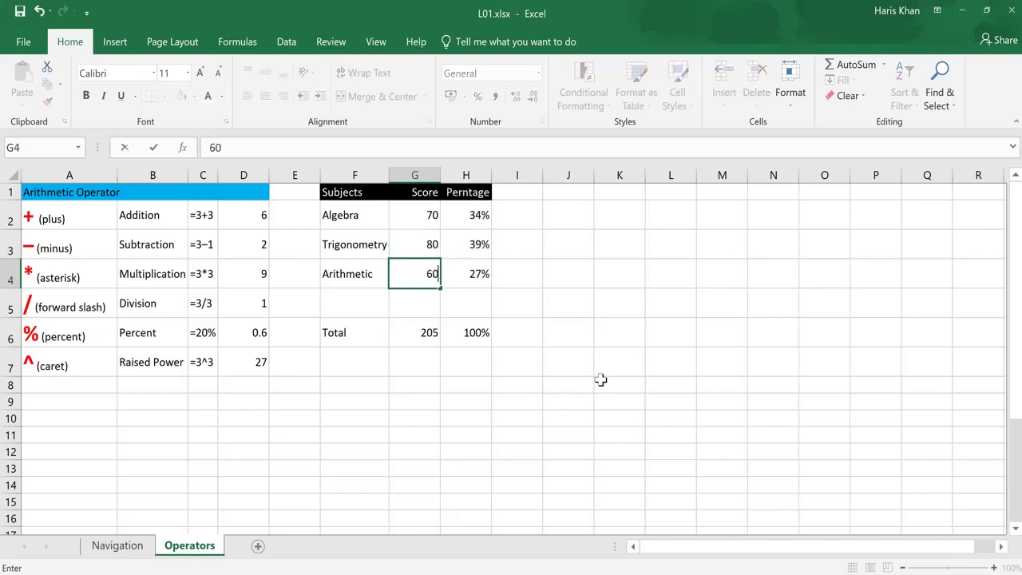
key(Return)
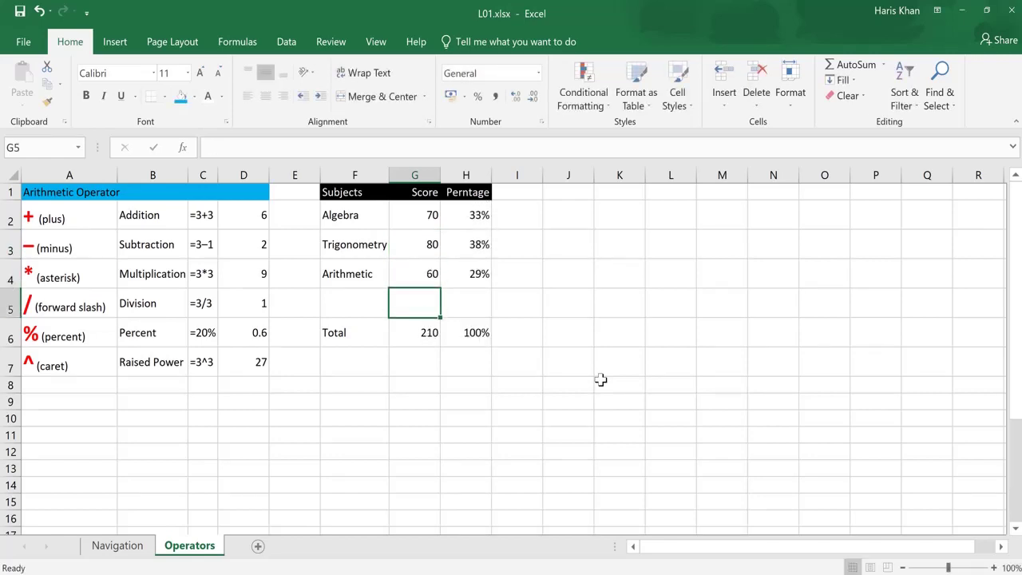
key(Down)
key(Up)
key(Up)
key(Up)
key(Up)
key(Up)
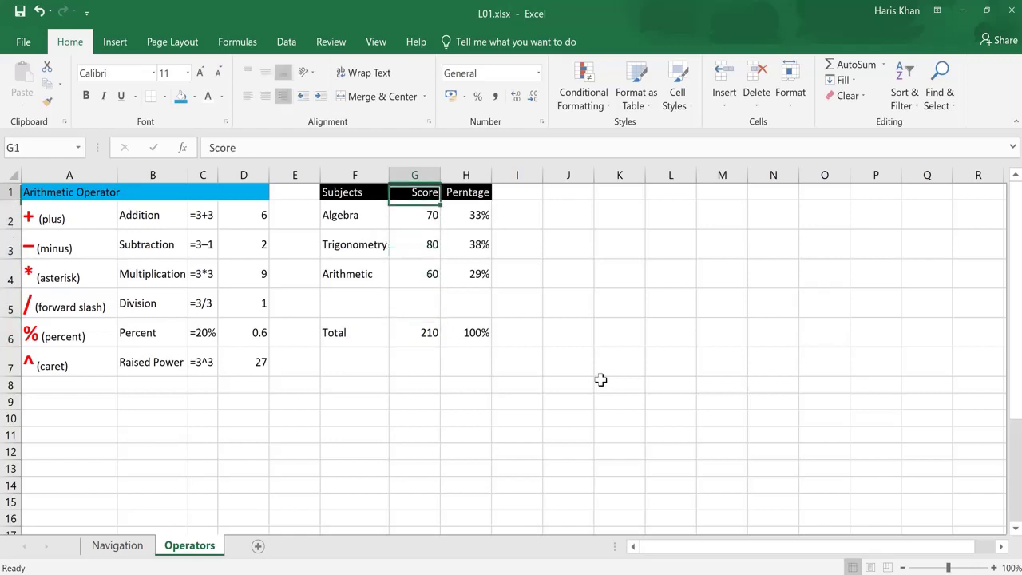
Examine the Score column from G2 down to the total formula in G6 and back up.
key(Down)
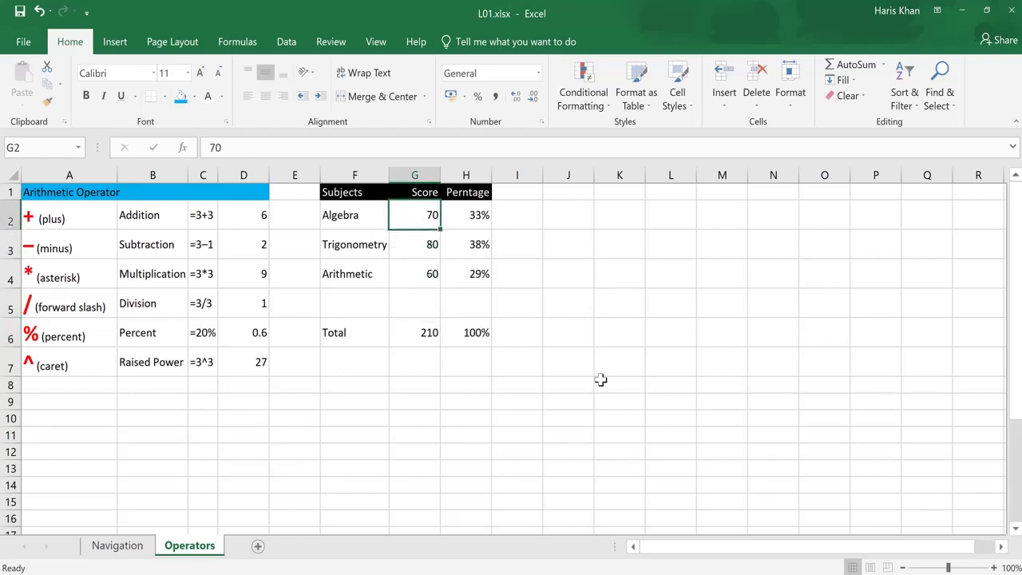
key(Down)
key(Down)
key(Down)
key(Down)
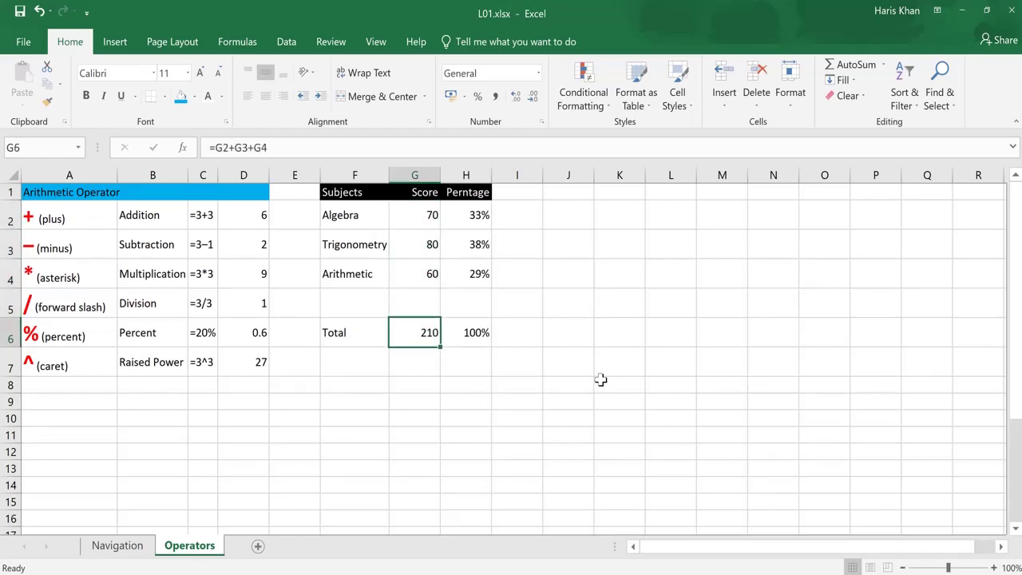
key(Up)
key(Up)
key(Up)
key(Up)
key(Up)
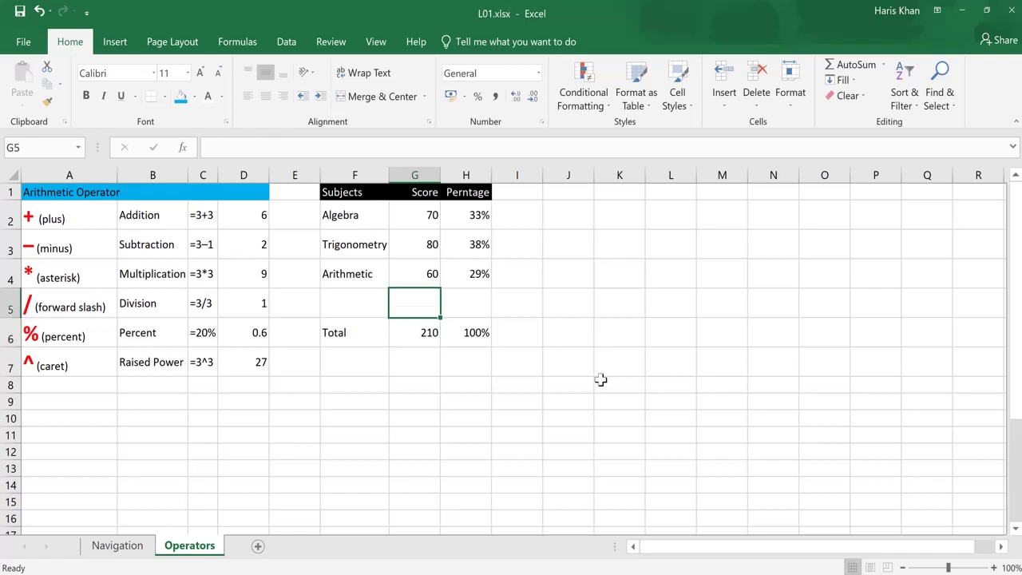
Examine the percentage formulas for the three subjects in H2 to H4.
key(Right)
key(Down)
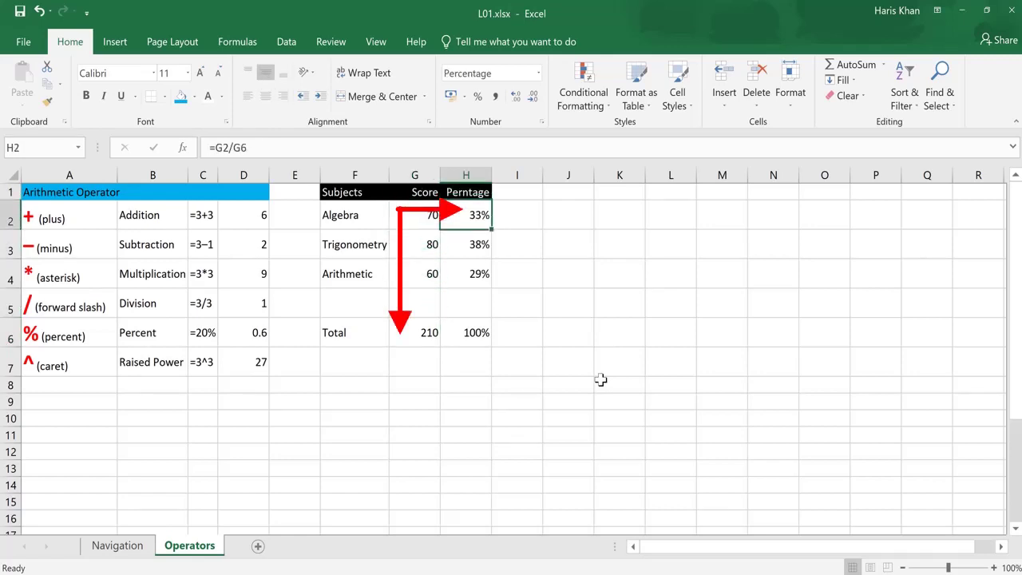
key(Down)
key(Down)
key(Down)
key(Up)
key(Up)
key(Up)
key(Up)
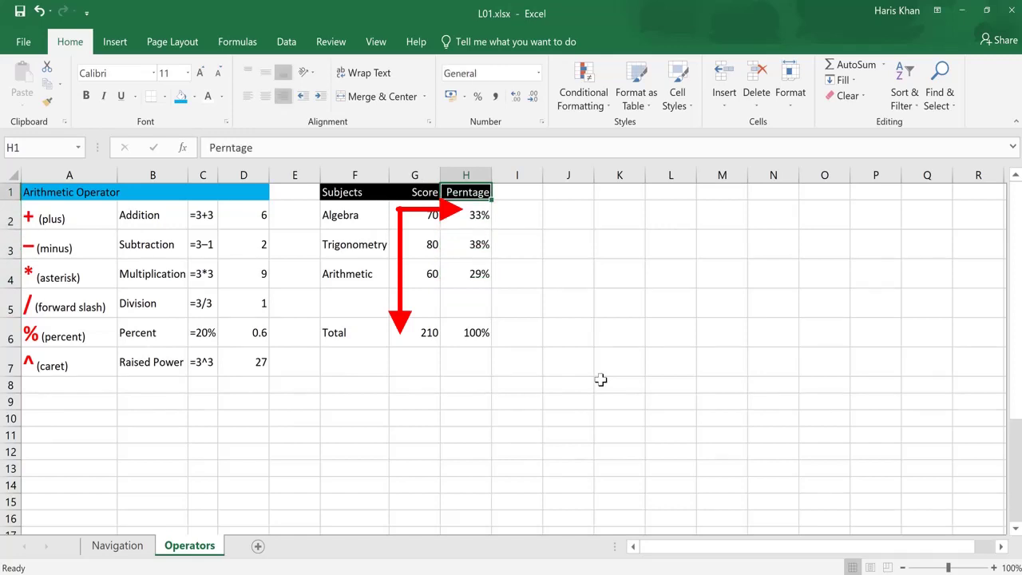
Set the Algebra score in G2 to 60.
key(Down)
key(Left)
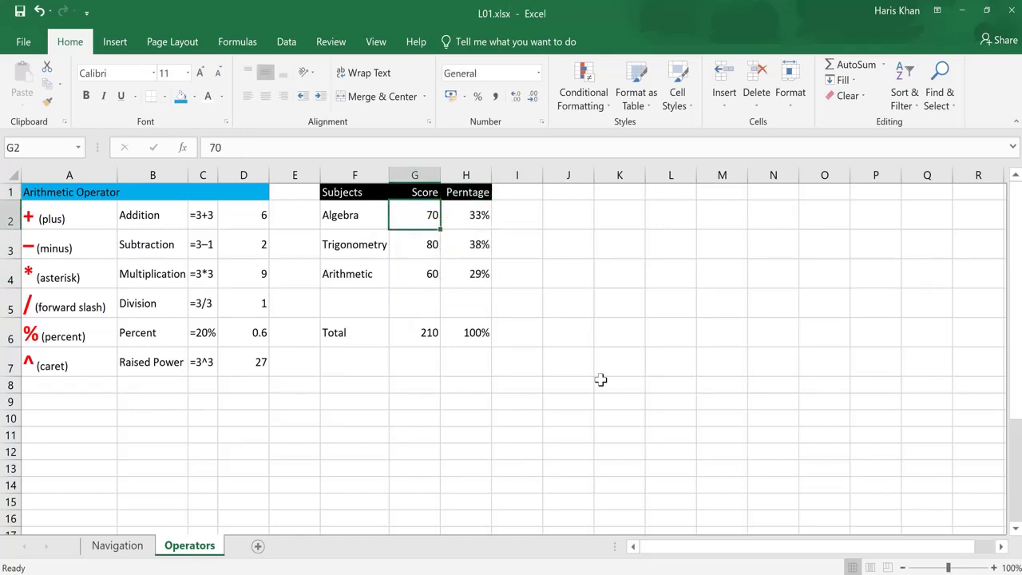
text(6)
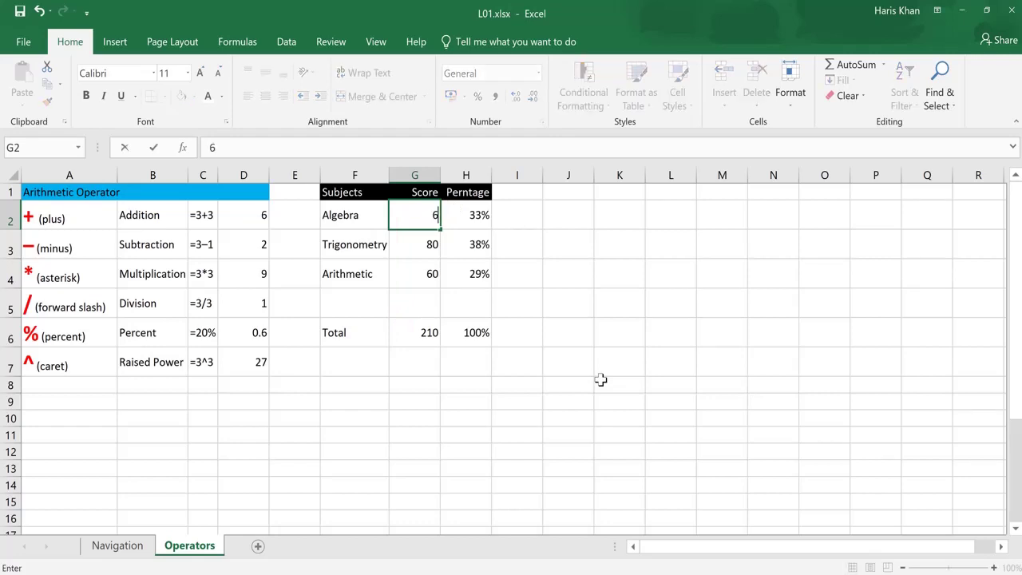
text(0)
key(Return)
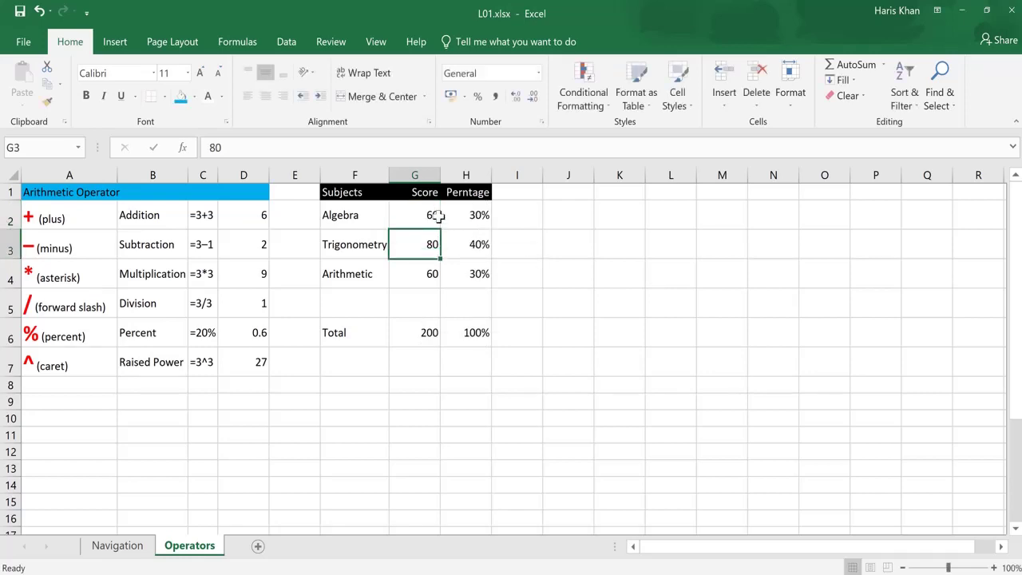
Check the recalculated total in G6 and Algebra percentage in H2 against the Algebra score in G2.
click(411, 339)
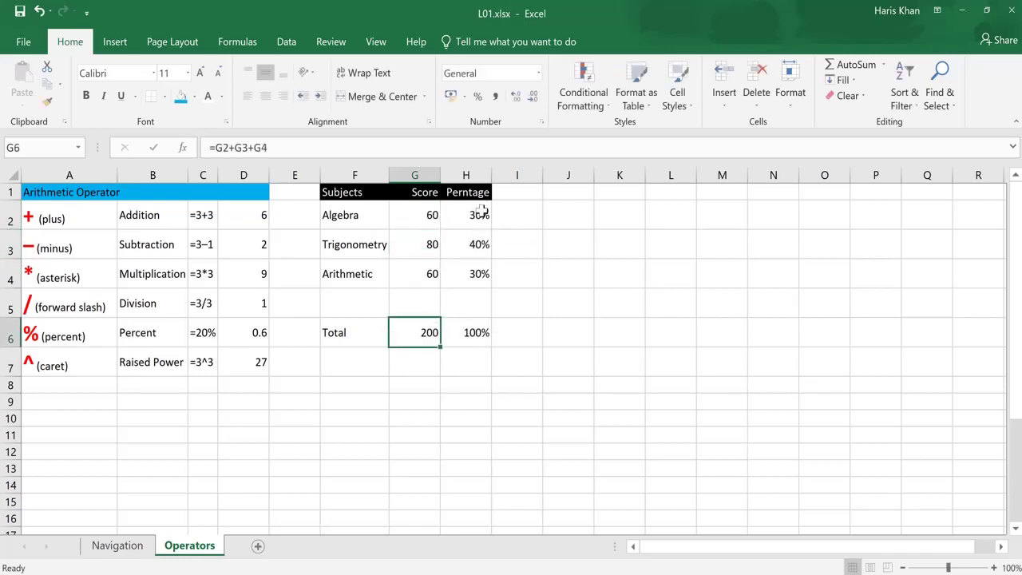
click(480, 214)
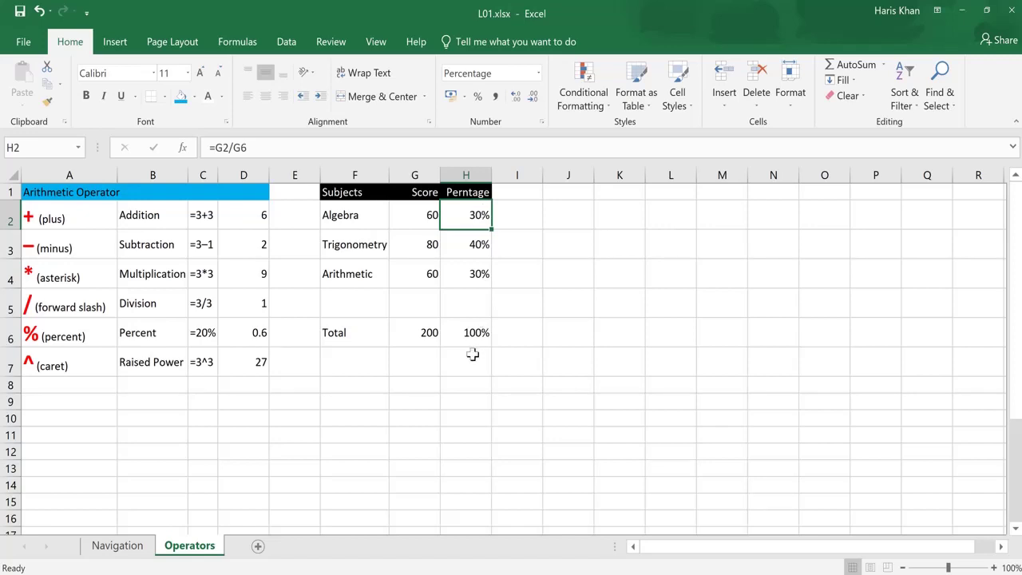
click(429, 218)
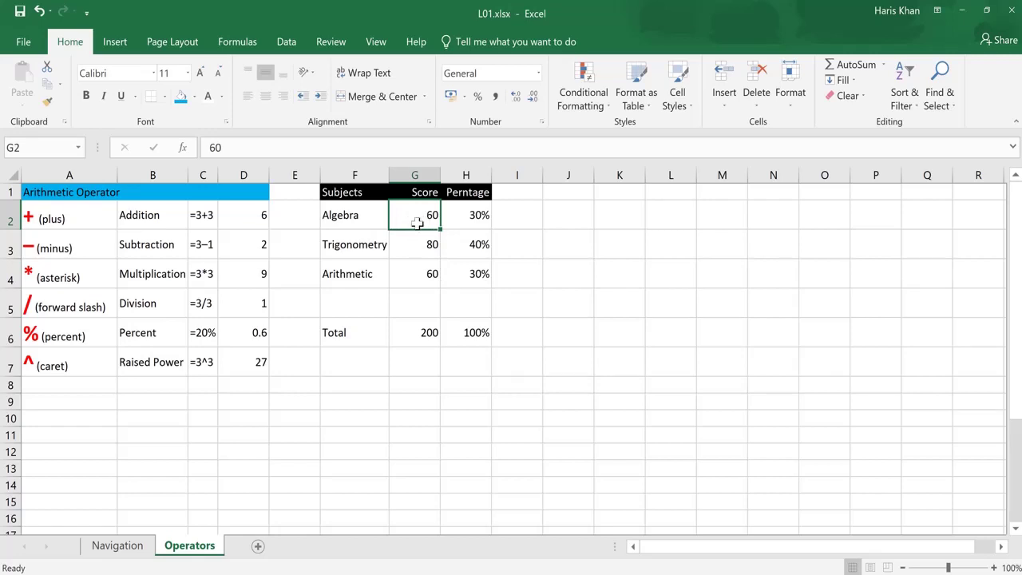
click(423, 332)
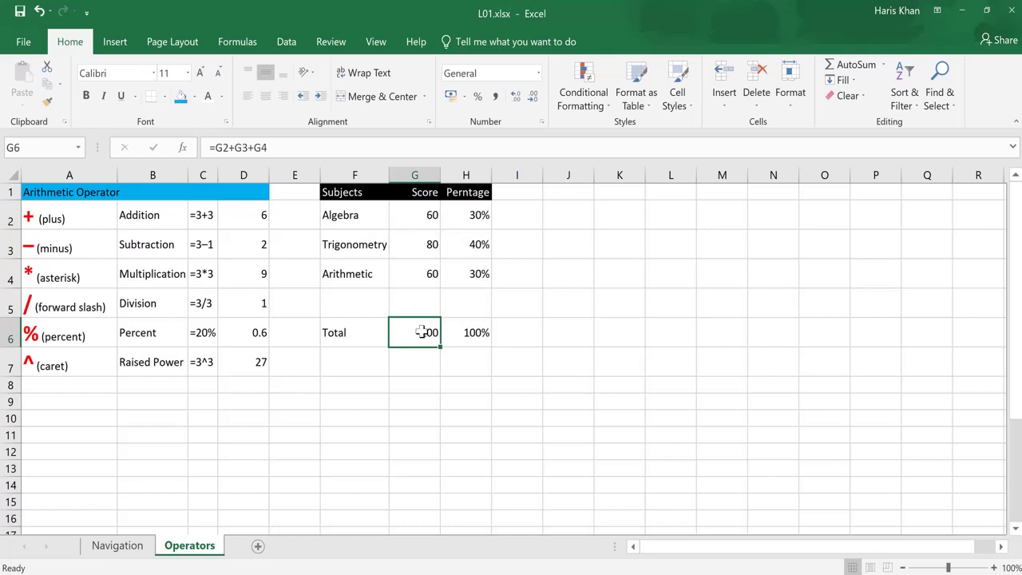
click(471, 215)
click(420, 331)
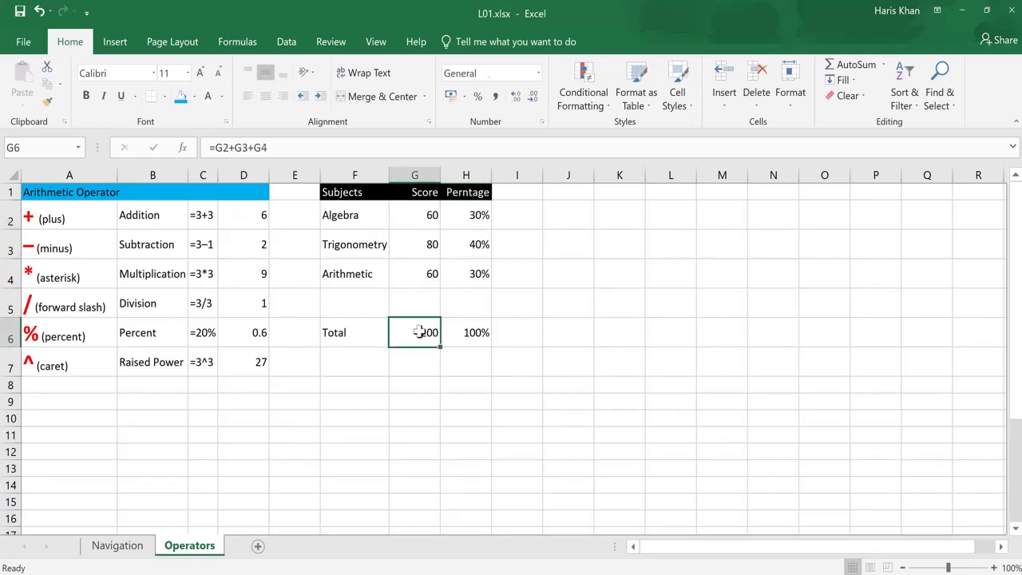